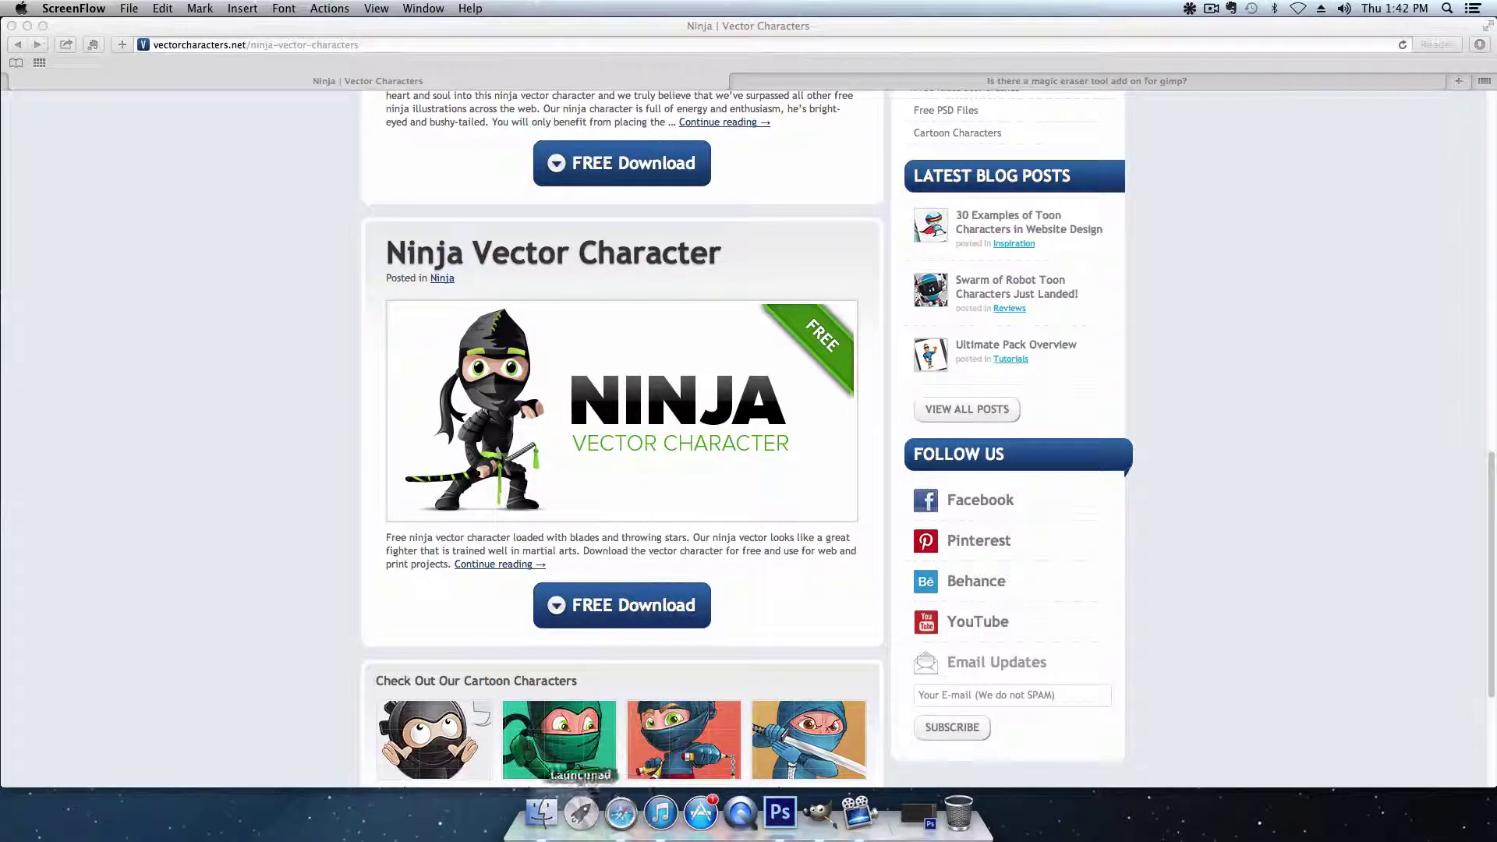
- Open Ninja_Vector_Character.pdf from its Finder folder in Photoshop, importing page 1 at 300 pixels/inch in RGB Color
click(542, 813)
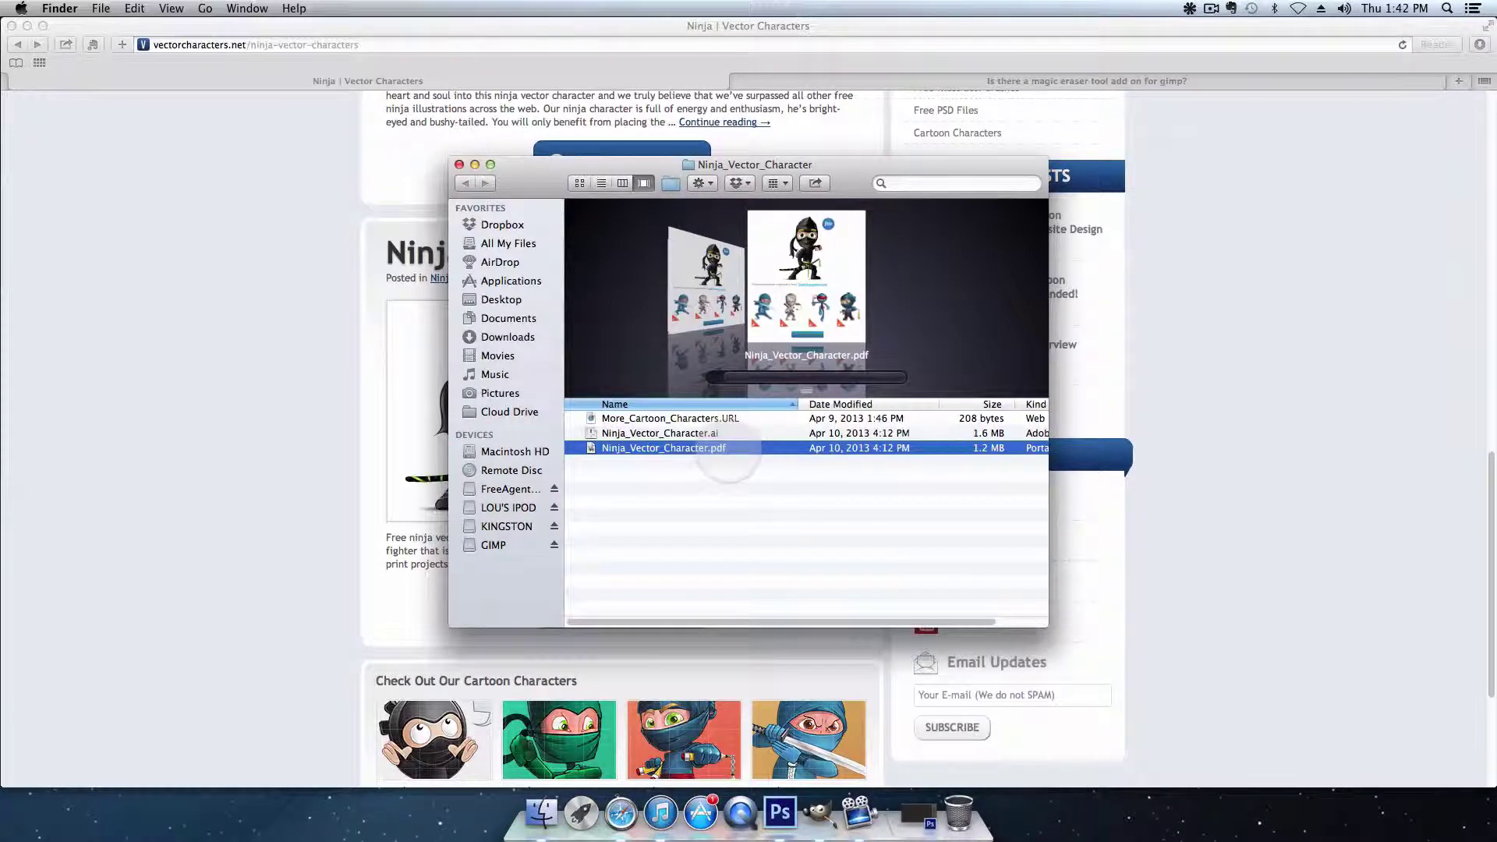
right_click(729, 453)
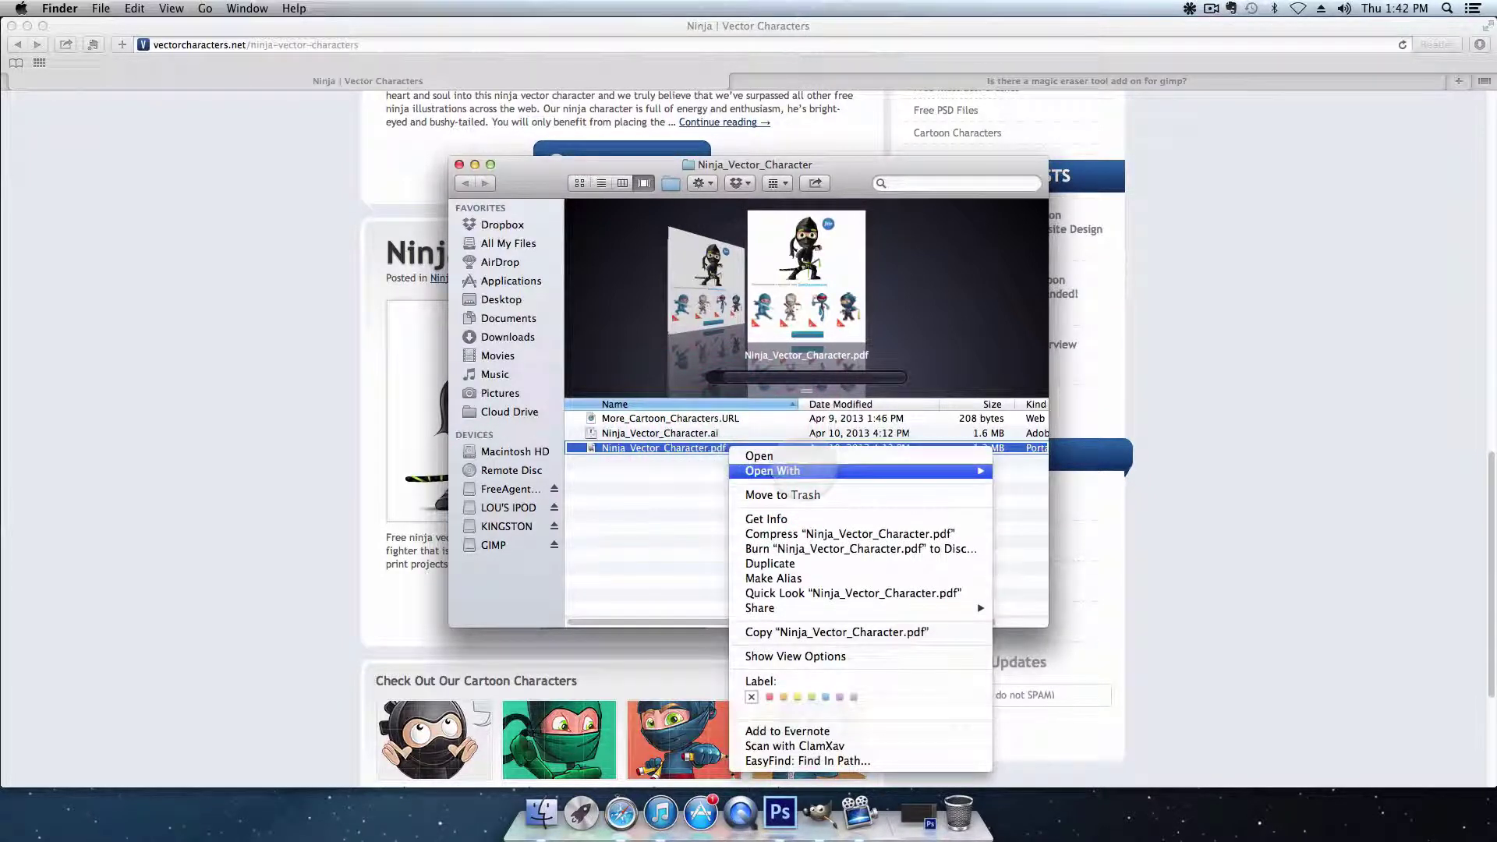
mouse_move(850, 470)
click(1105, 498)
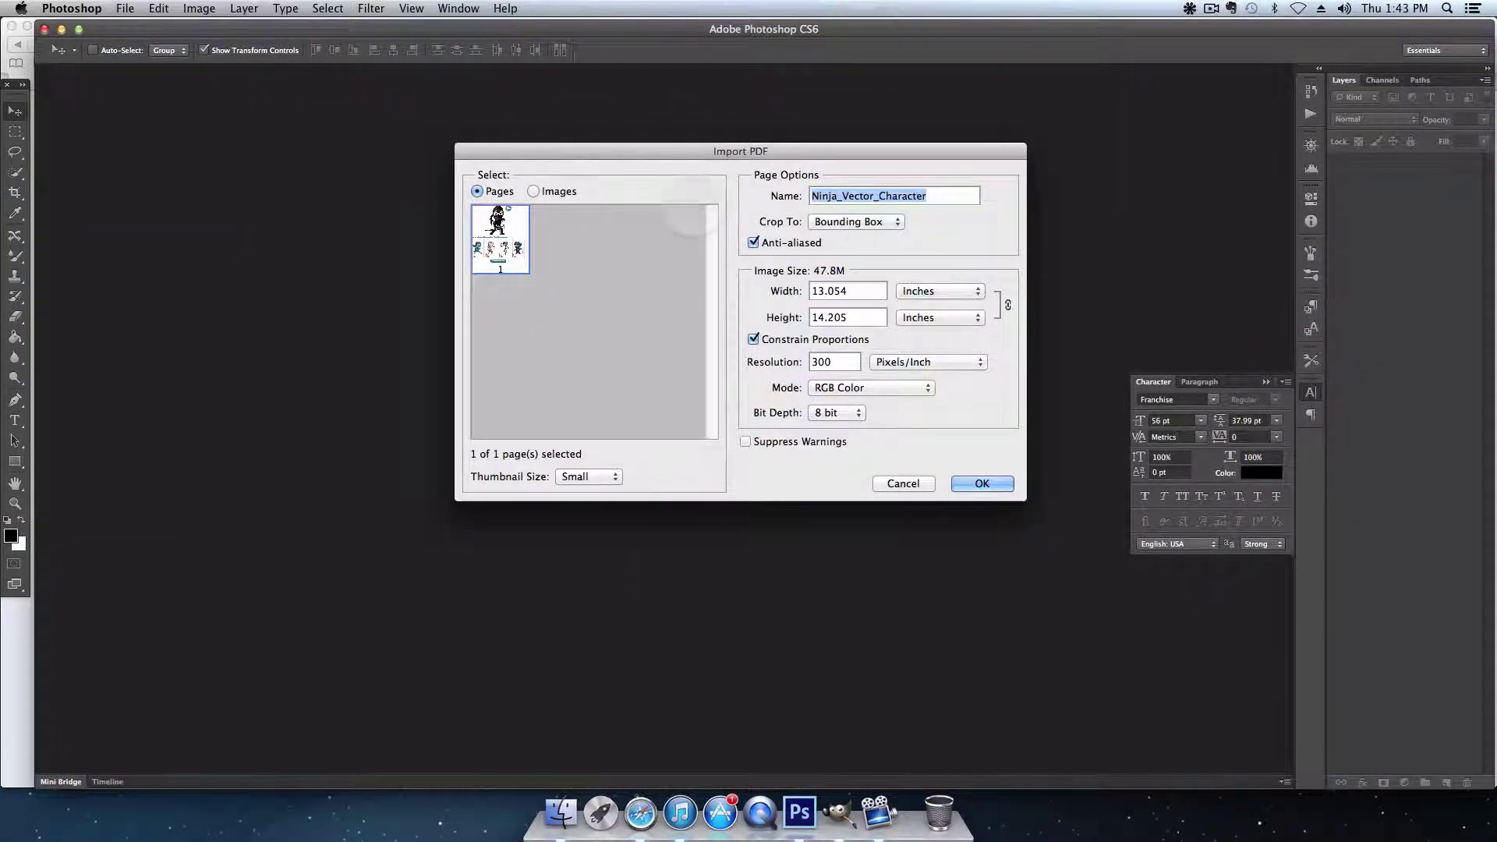
click(982, 483)
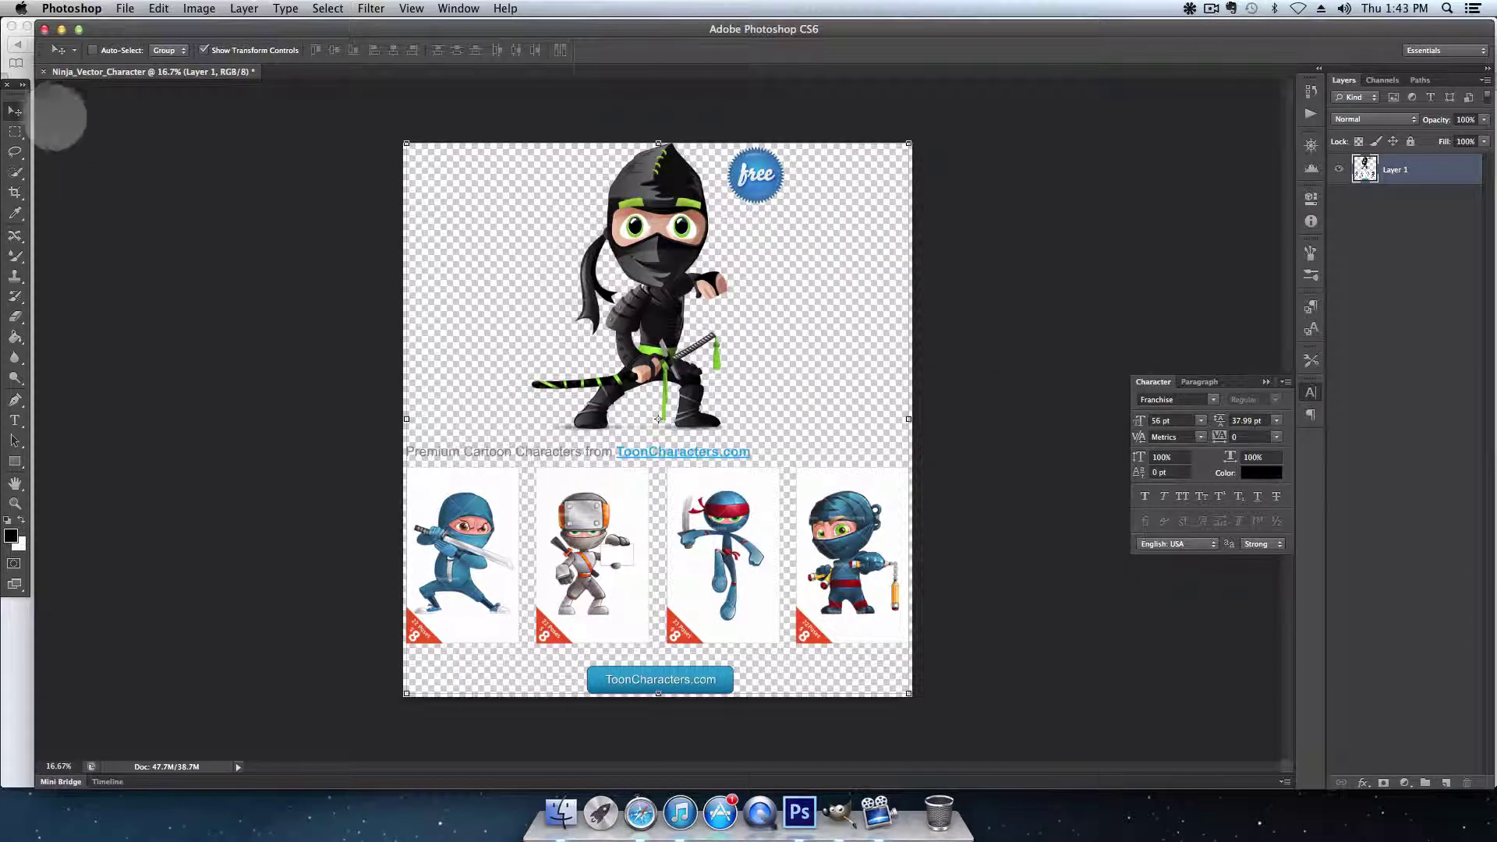
- Select Layer 1 and shift the whole artwork slightly down and to the right on the canvas
click(1396, 164)
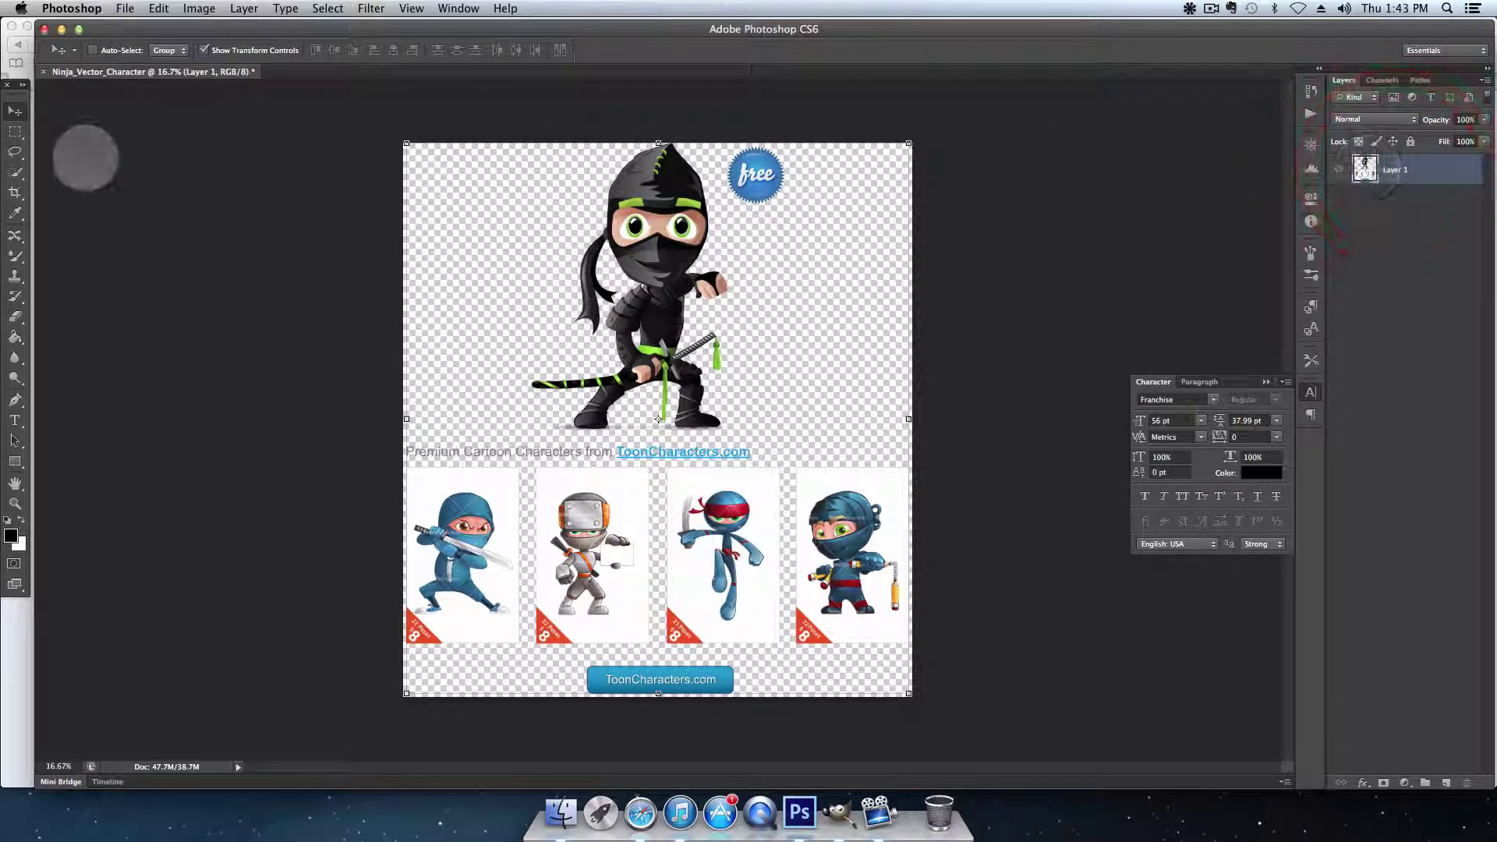
click(678, 361)
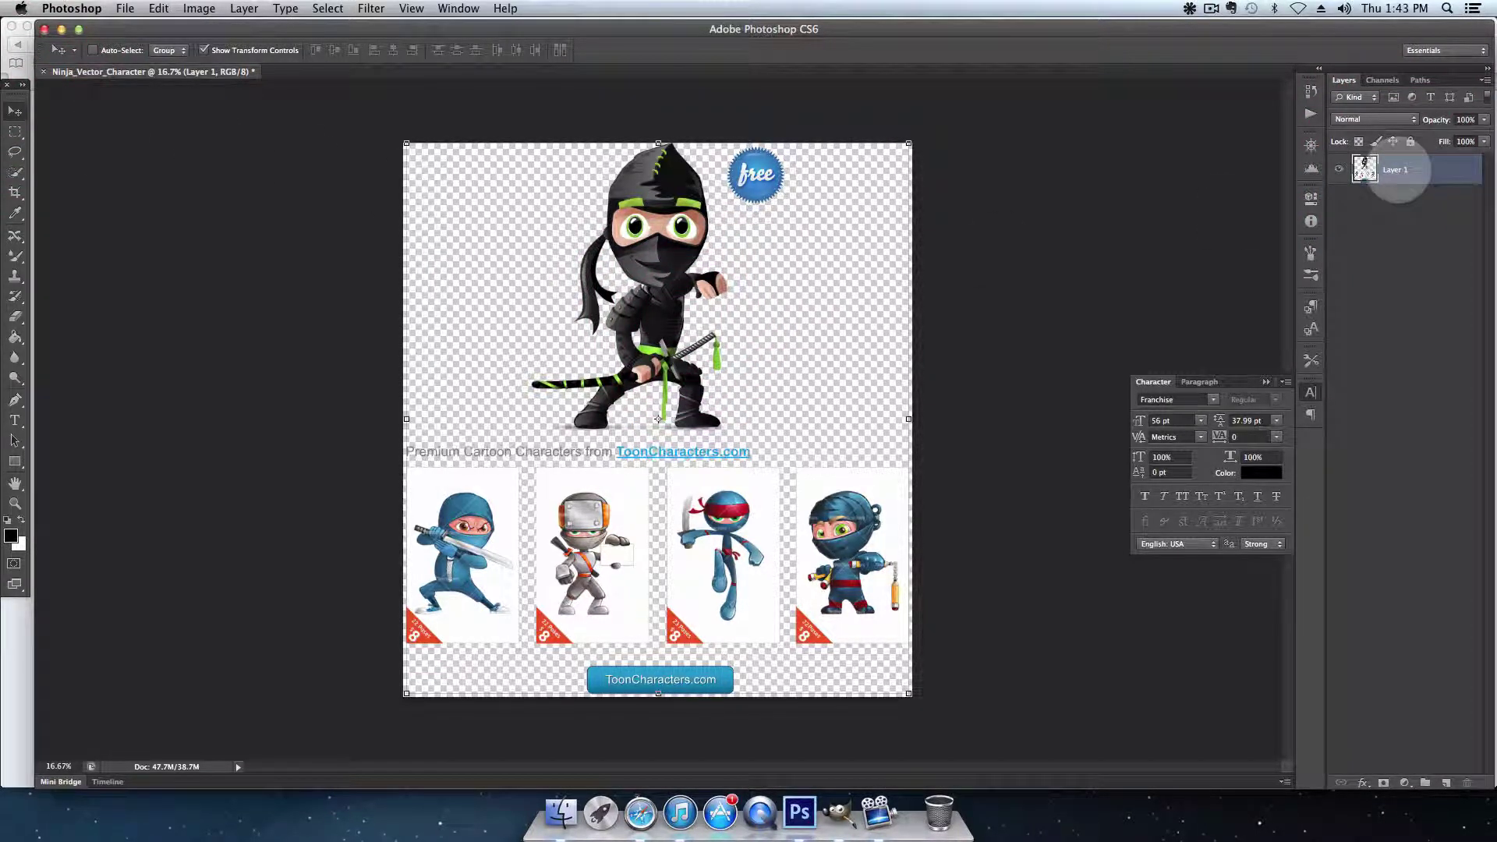
mouse_move(794, 186)
mouse_down()
mouse_move(706, 179)
mouse_move(780, 195)
mouse_up()
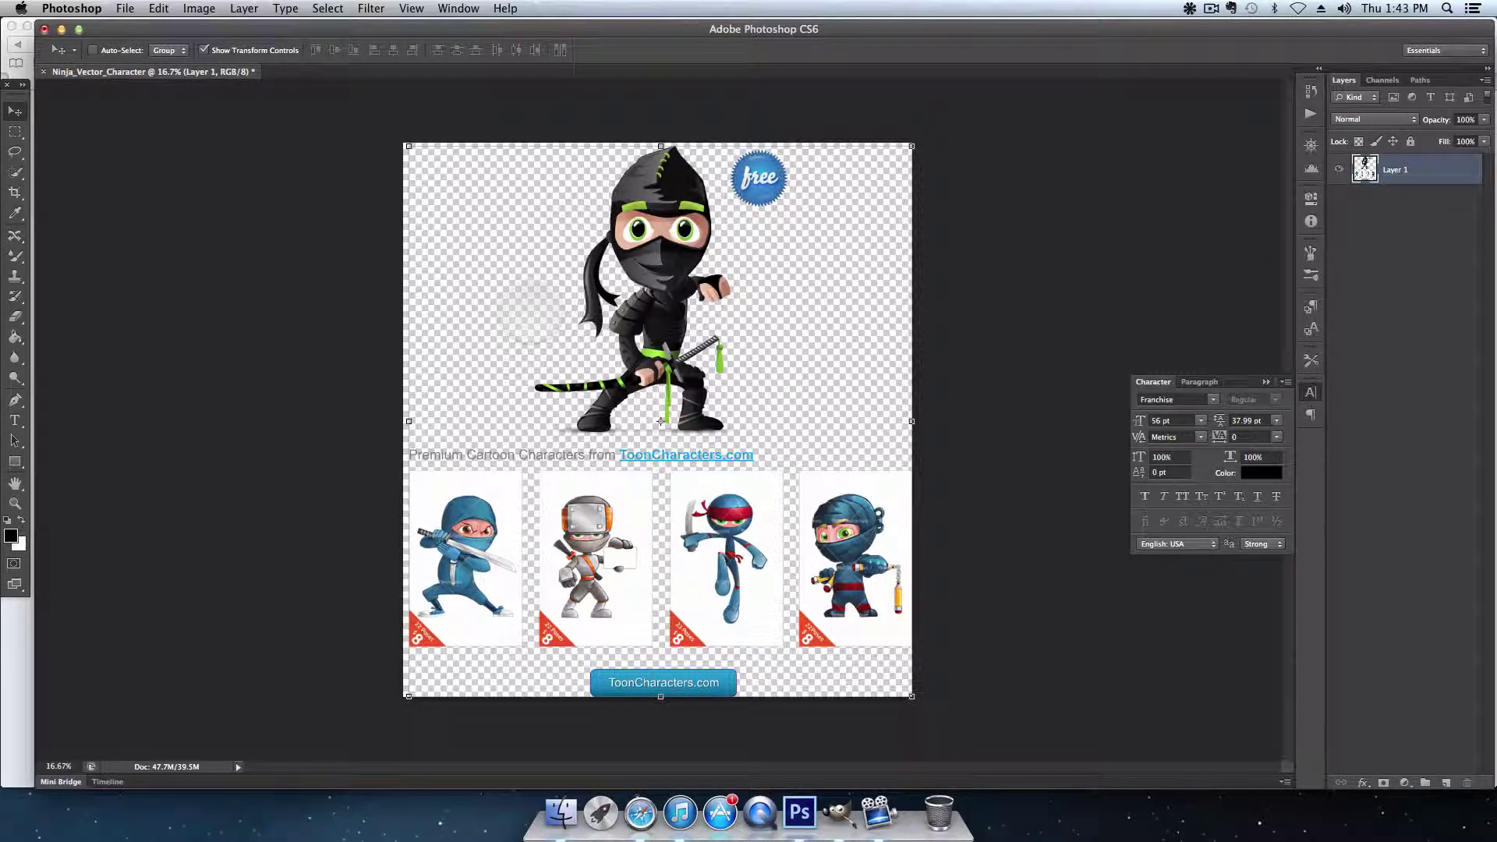
- Crop the canvas closely around the large black ninja, cutting away the text and the small characters beneath it
click(15, 192)
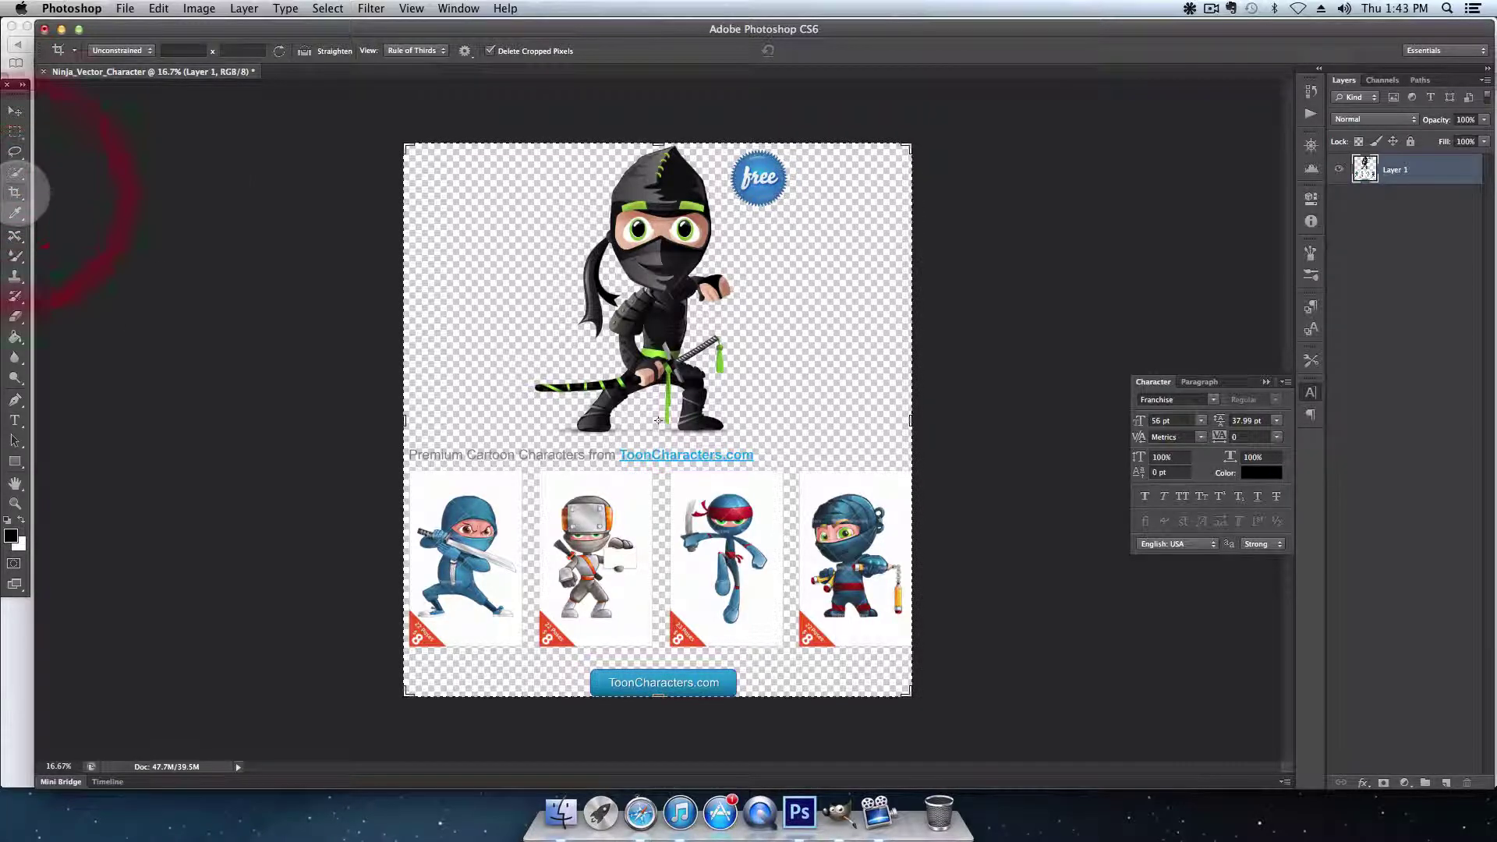
drag(659, 693, 668, 569)
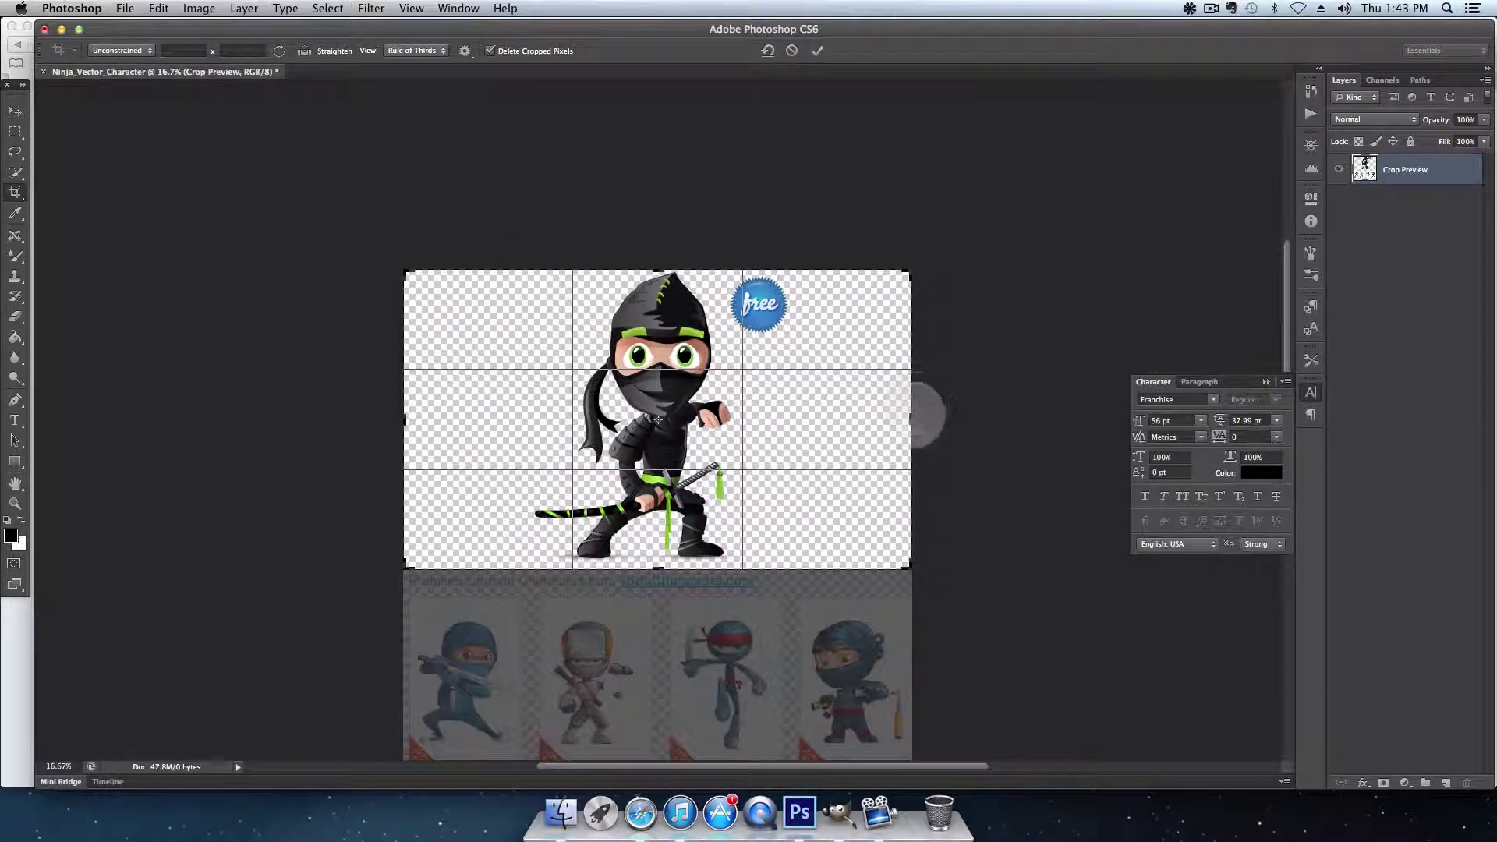
drag(911, 417, 828, 417)
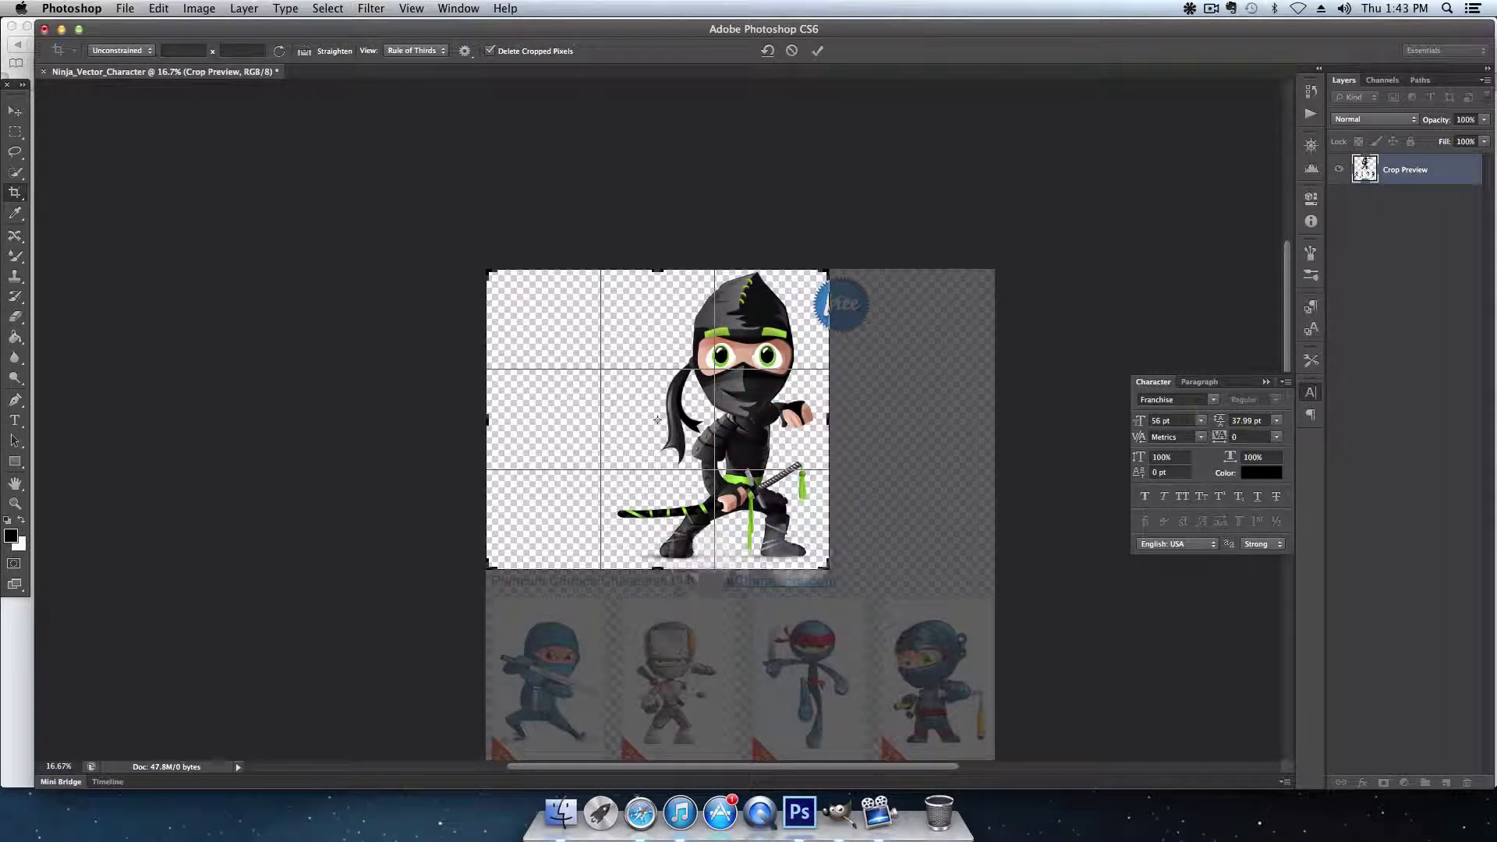
drag(485, 421, 551, 427)
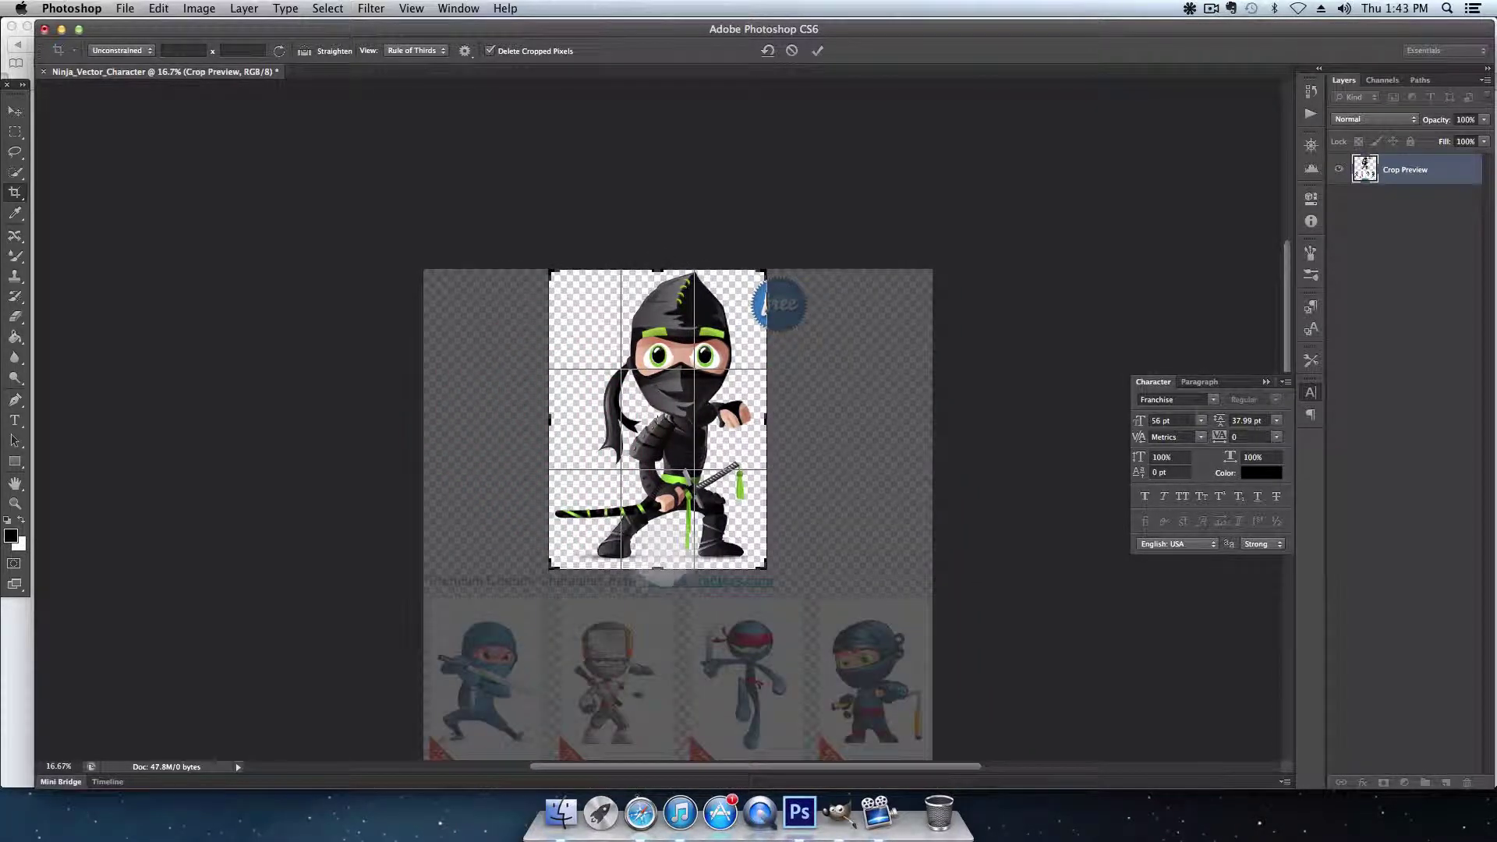
drag(662, 570, 663, 570)
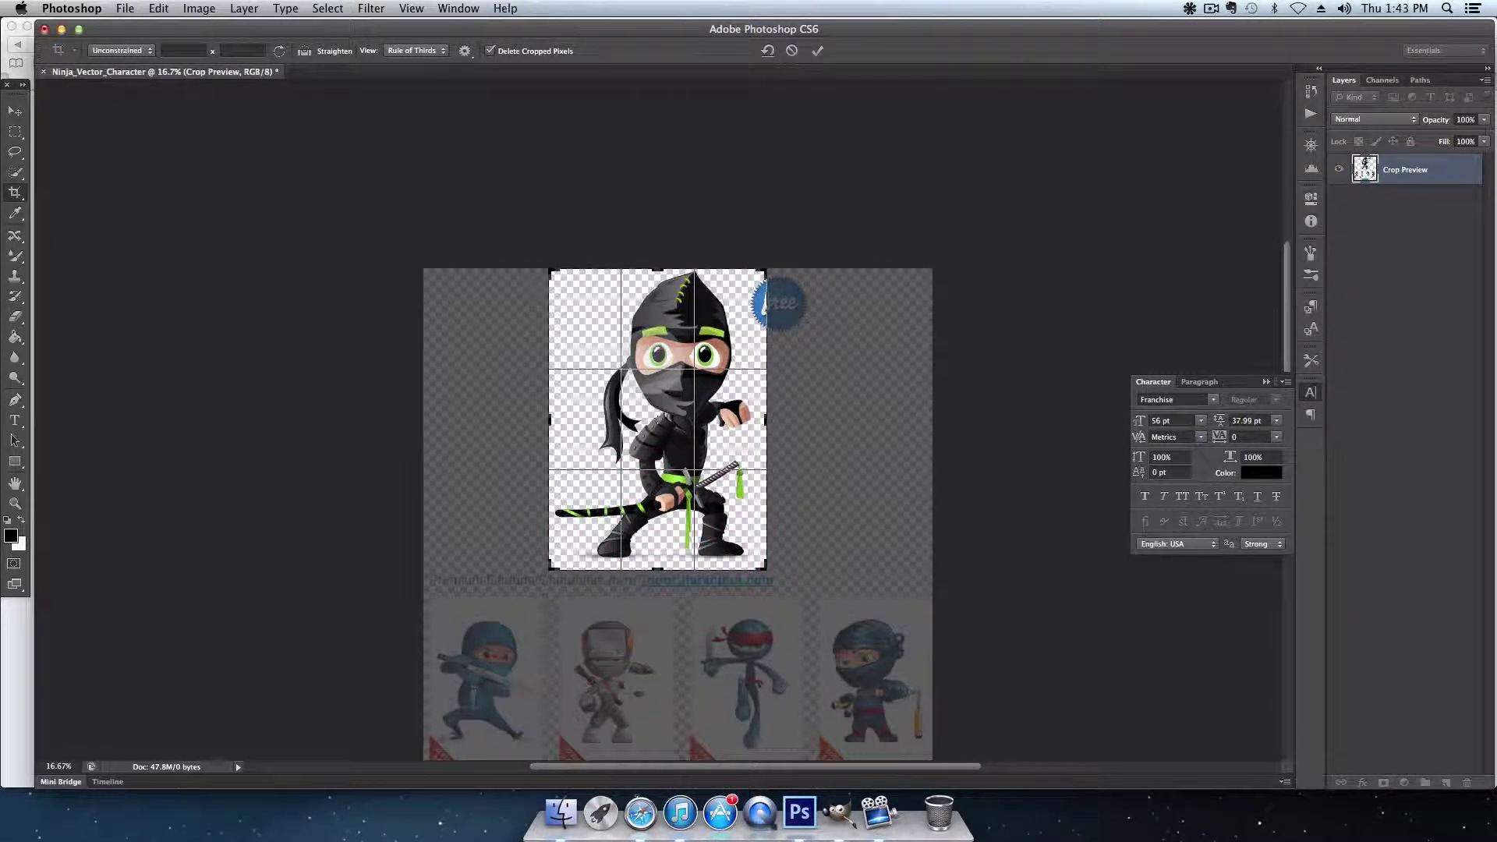
double_click(657, 353)
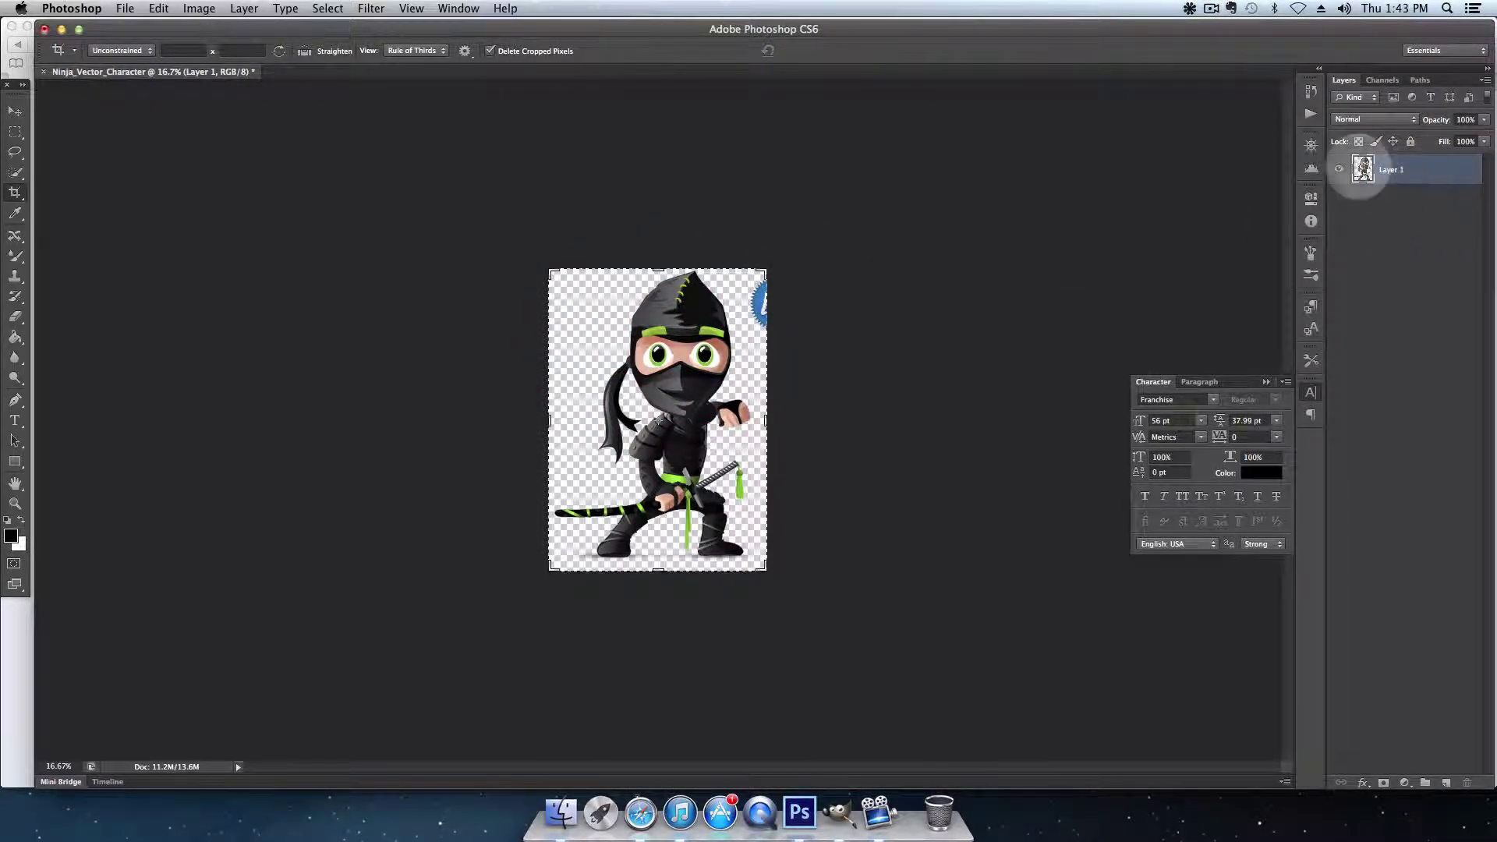
click(1338, 169)
click(1338, 168)
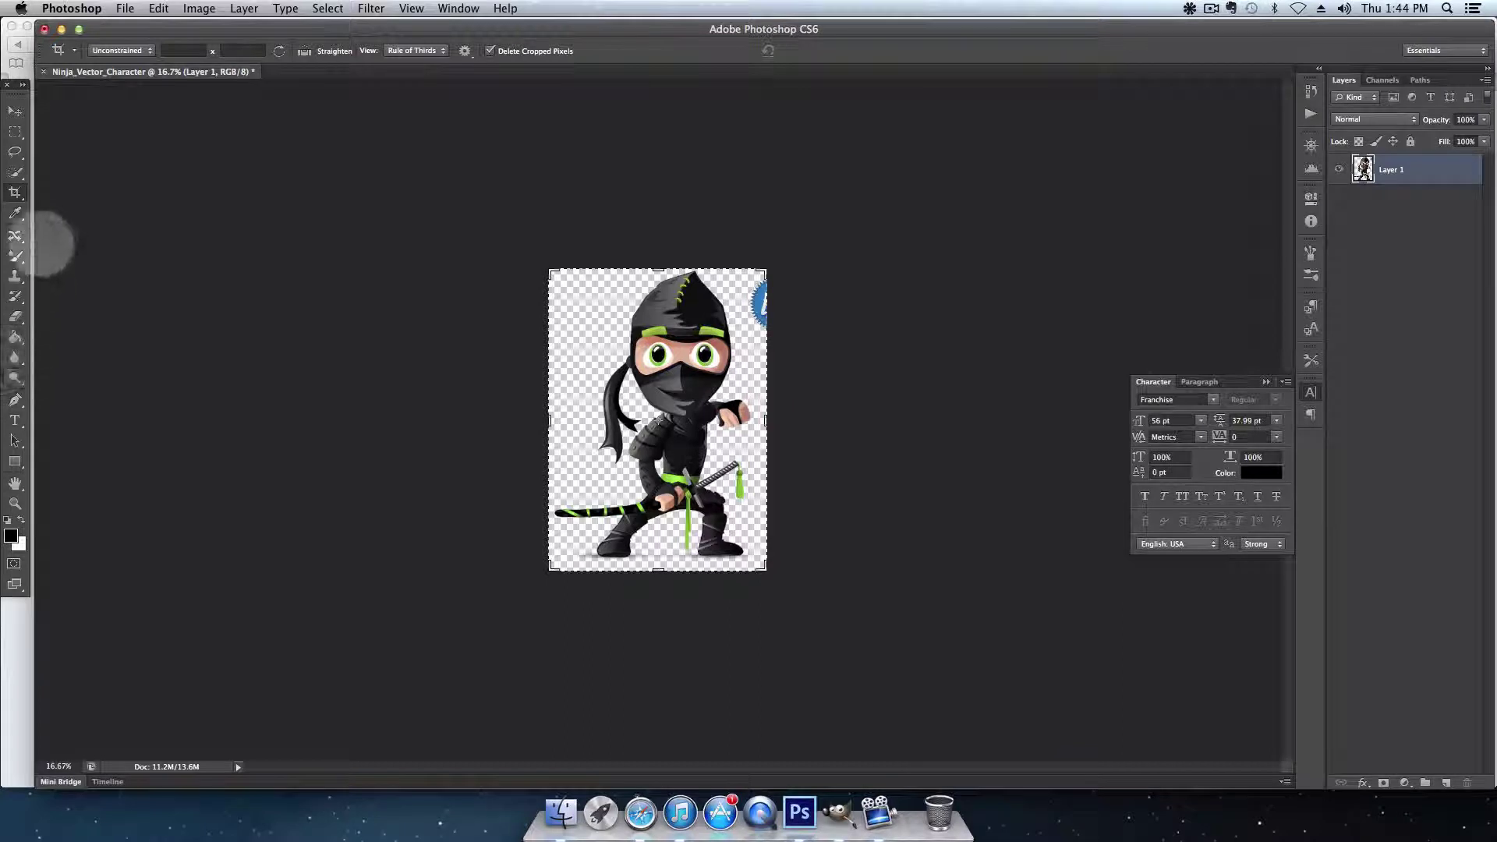
- Erase the remaining piece of the blue "free" badge beside the ninja's head with a 201 px Eraser brush
click(16, 317)
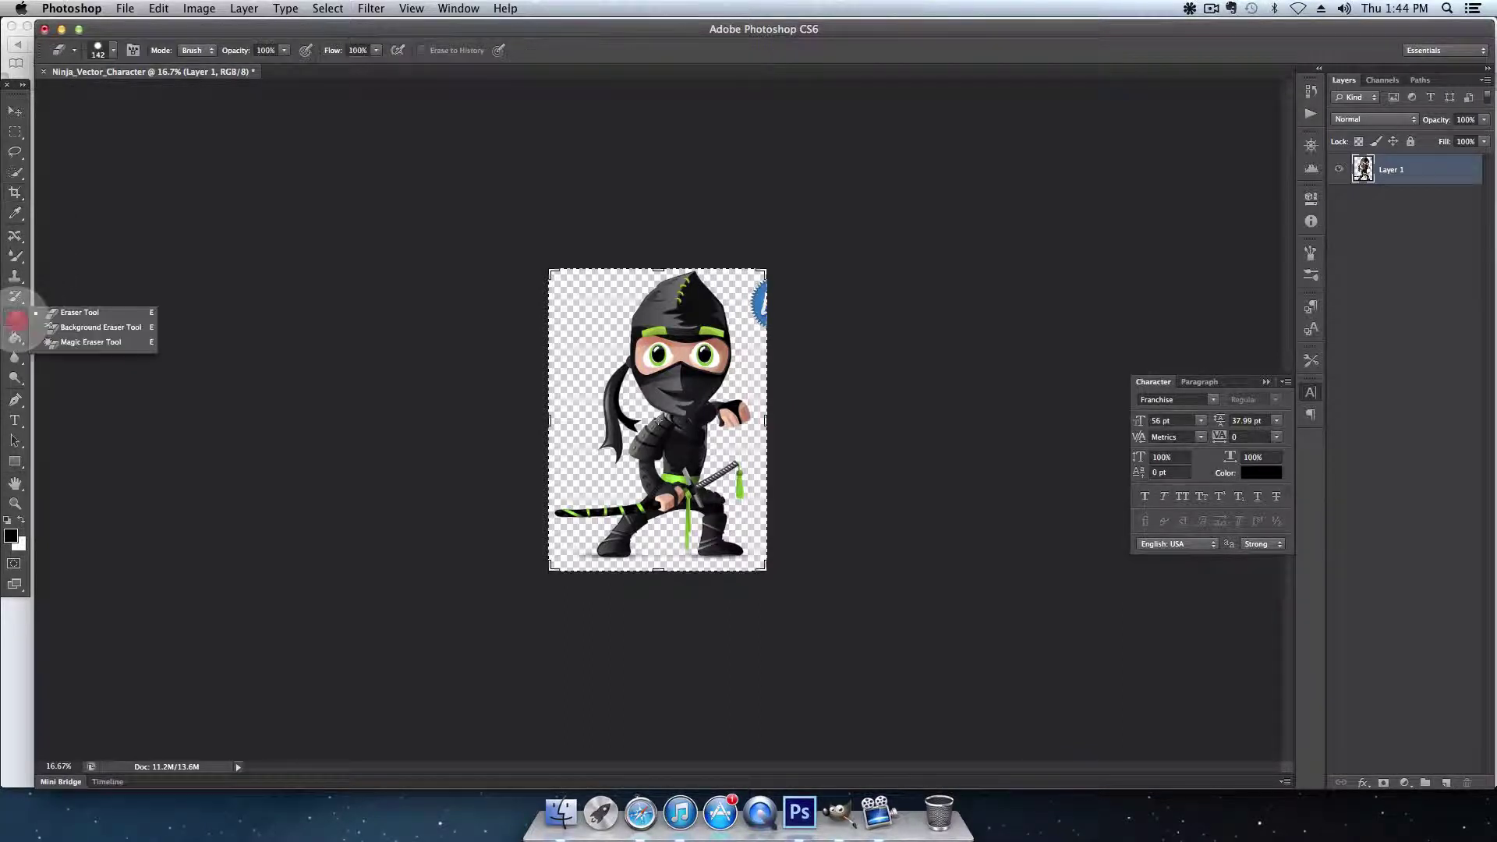
click(62, 318)
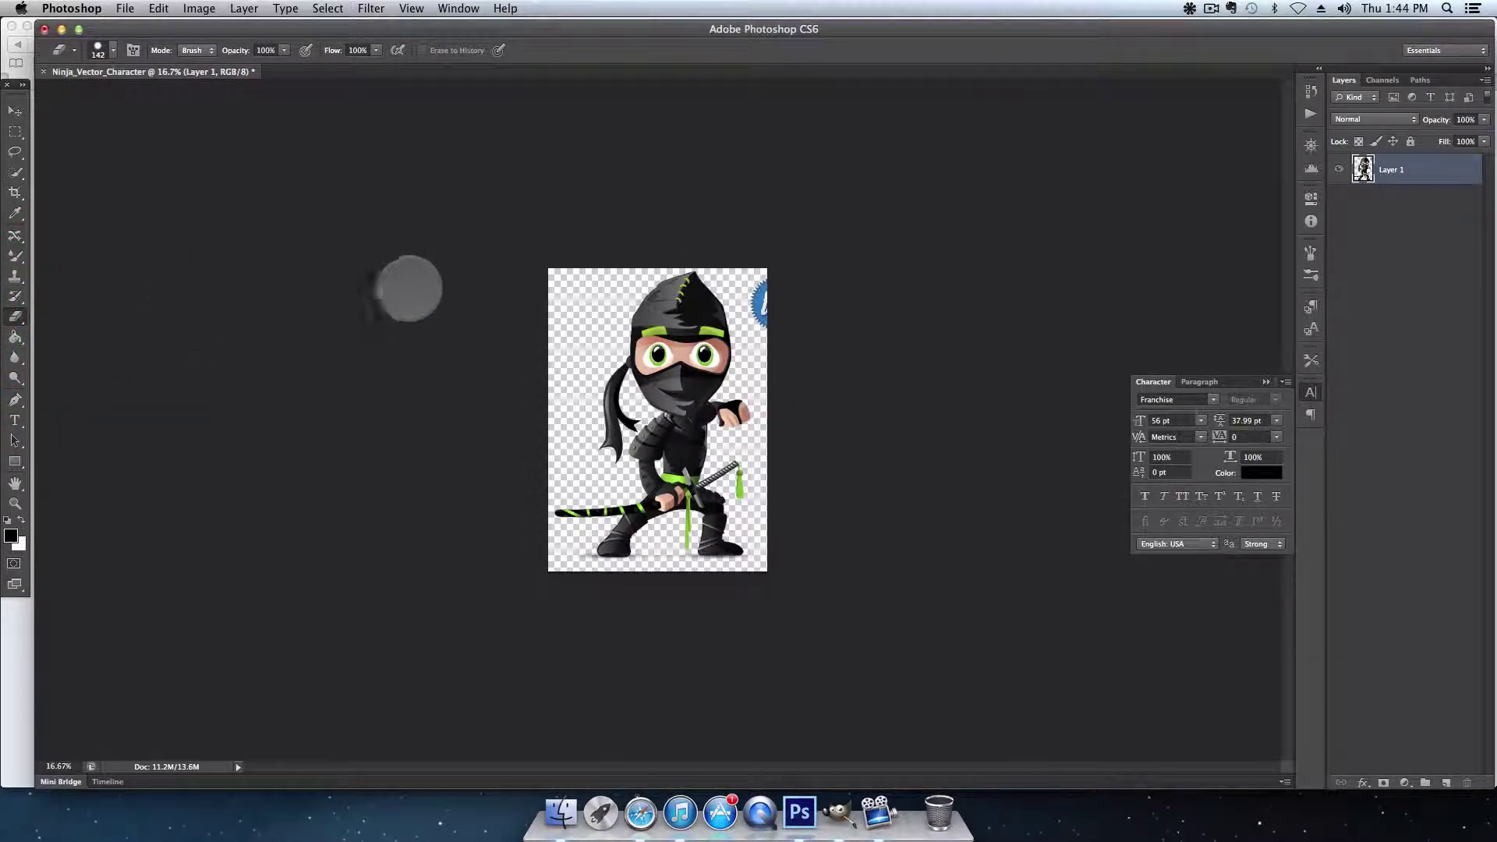
click(113, 50)
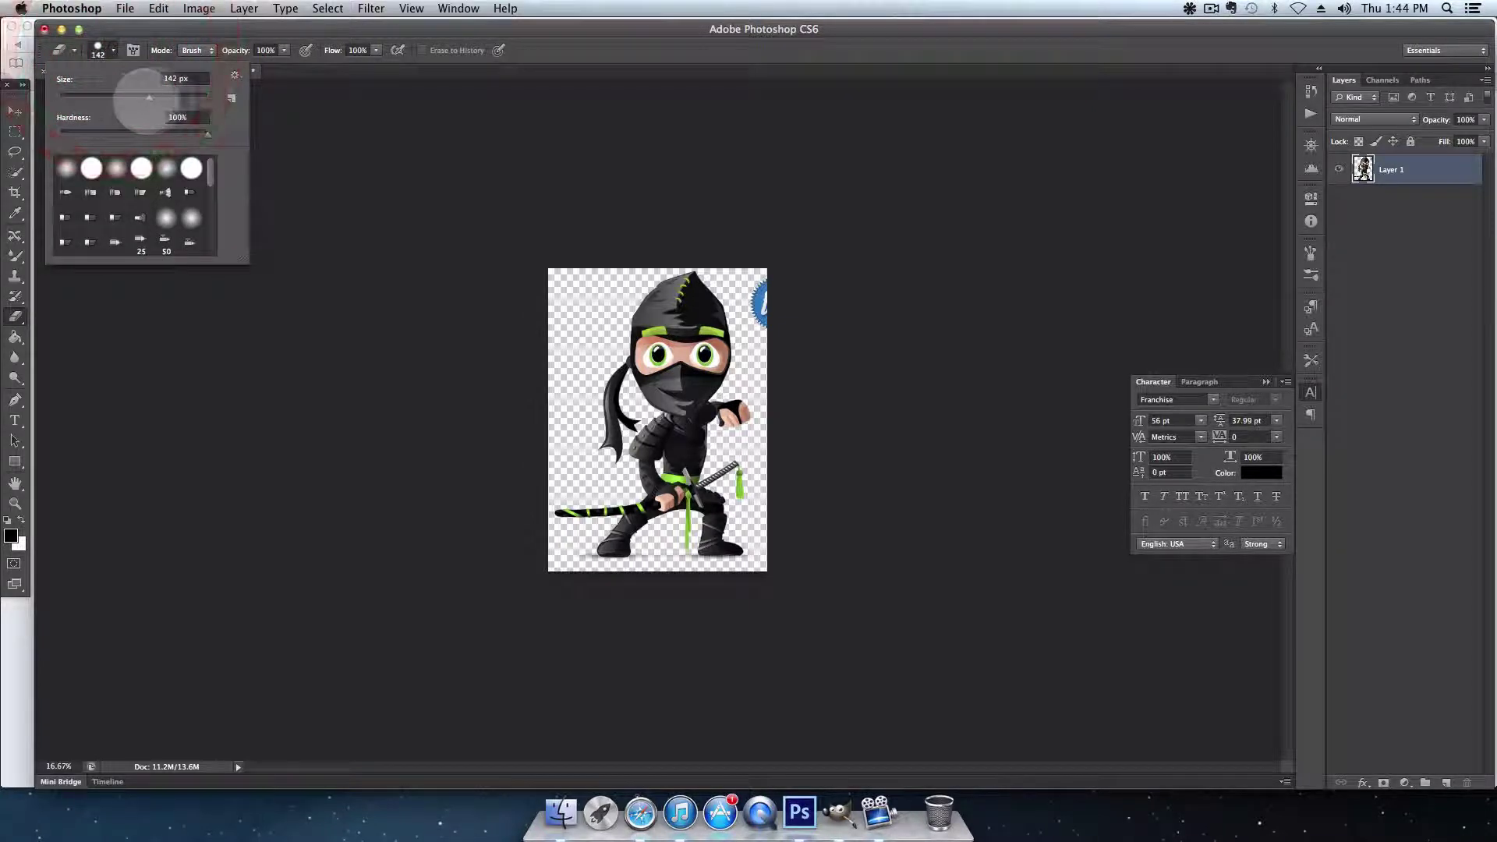
mouse_move(151, 95)
mouse_down()
mouse_move(80, 98)
mouse_move(170, 99)
mouse_up()
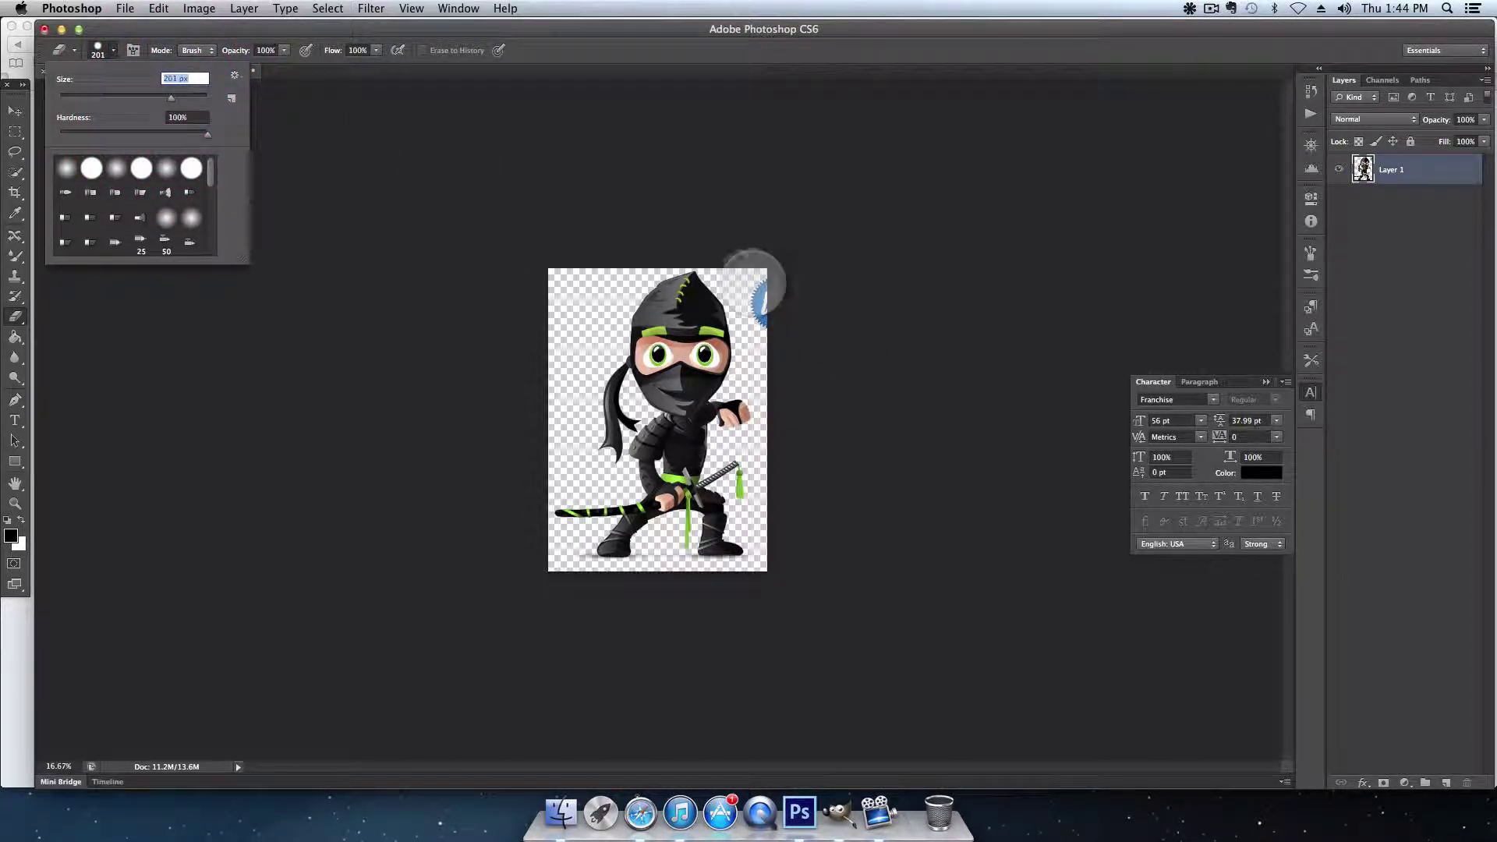
click(754, 290)
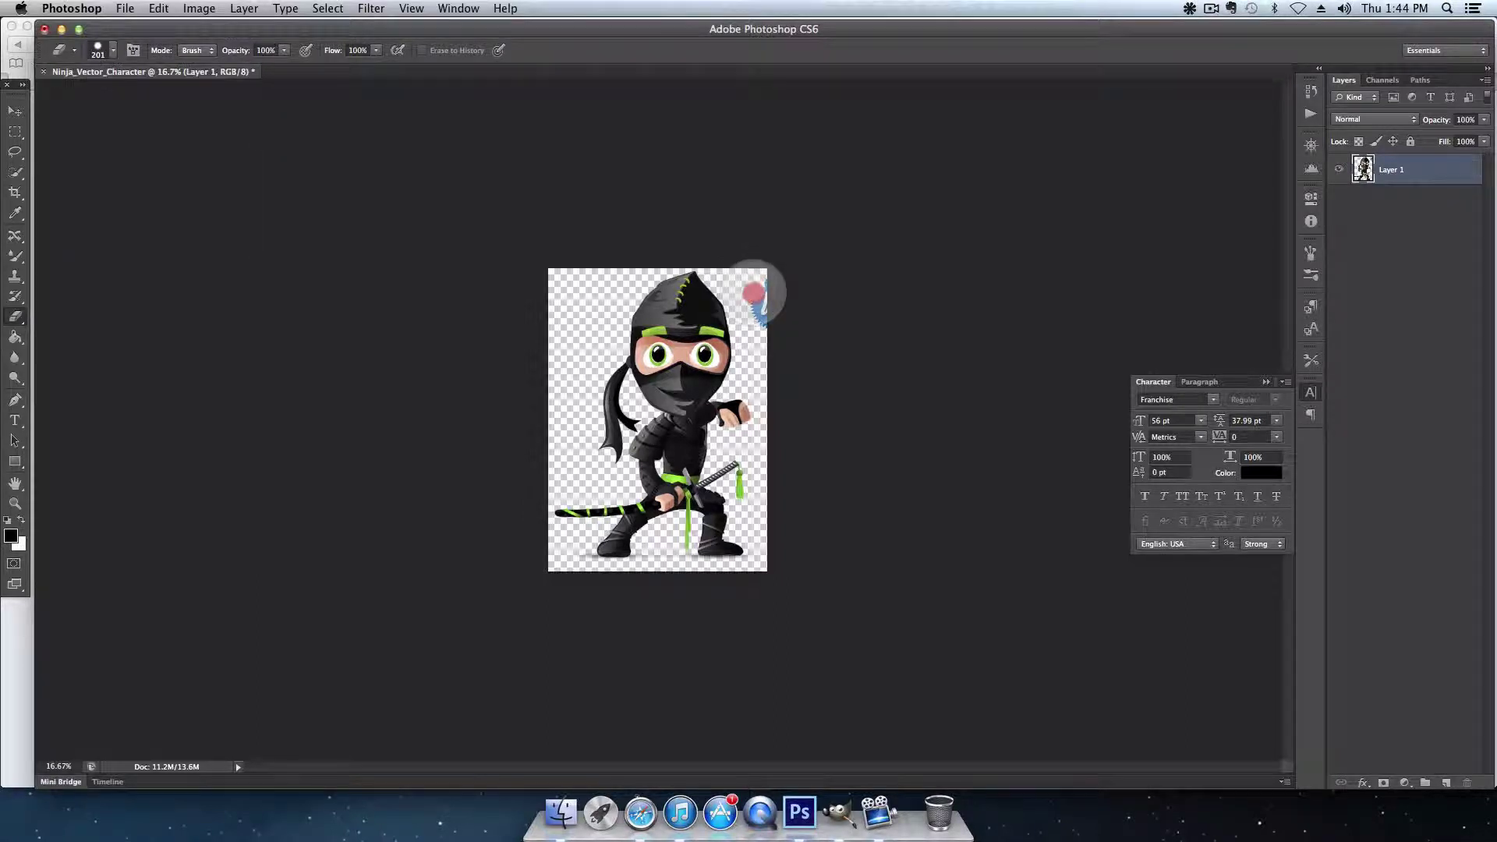
drag(767, 305, 769, 299)
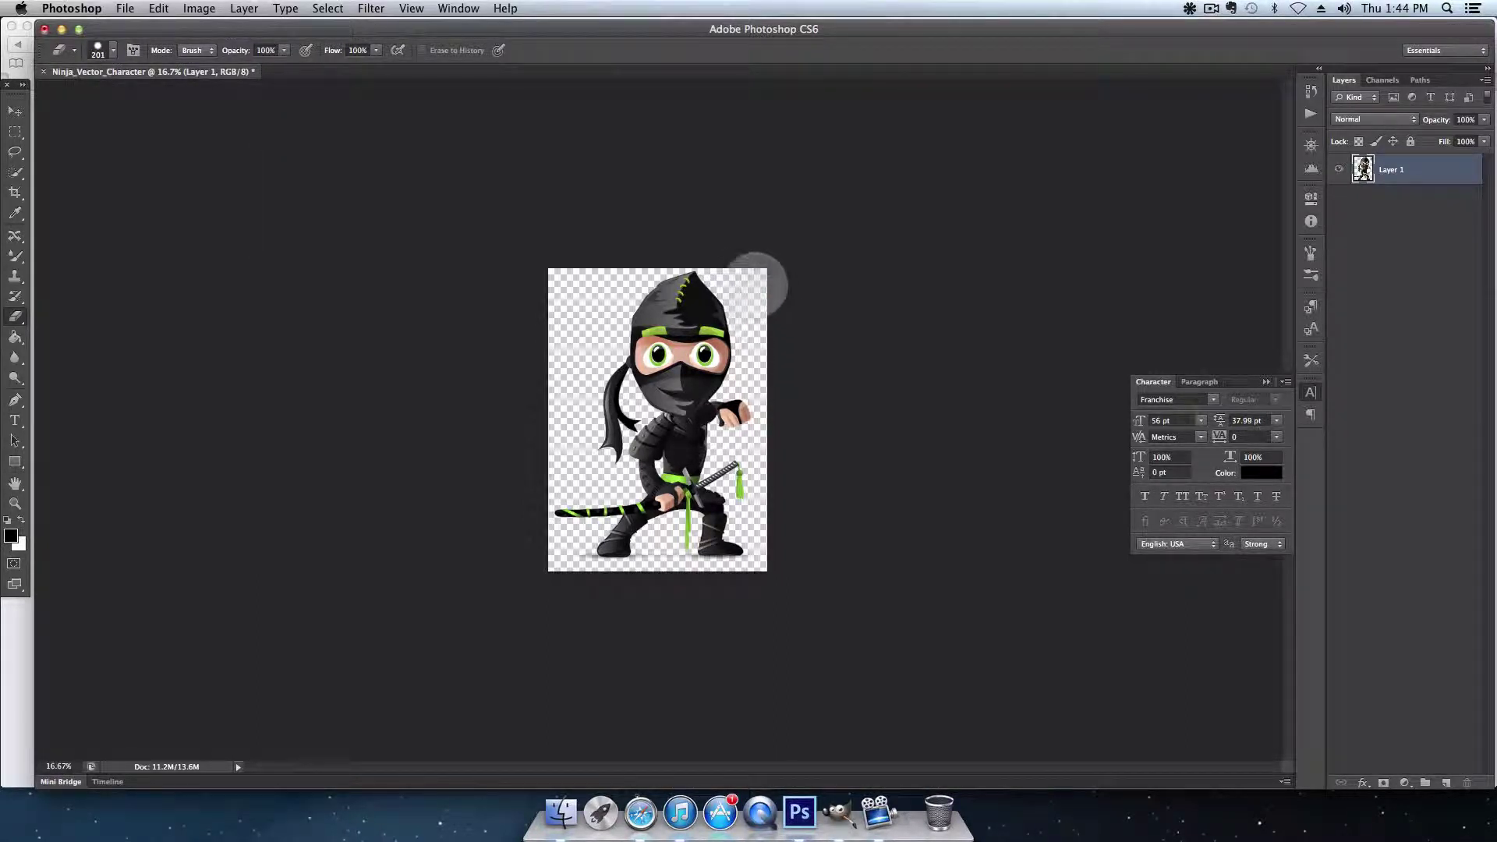
click(765, 315)
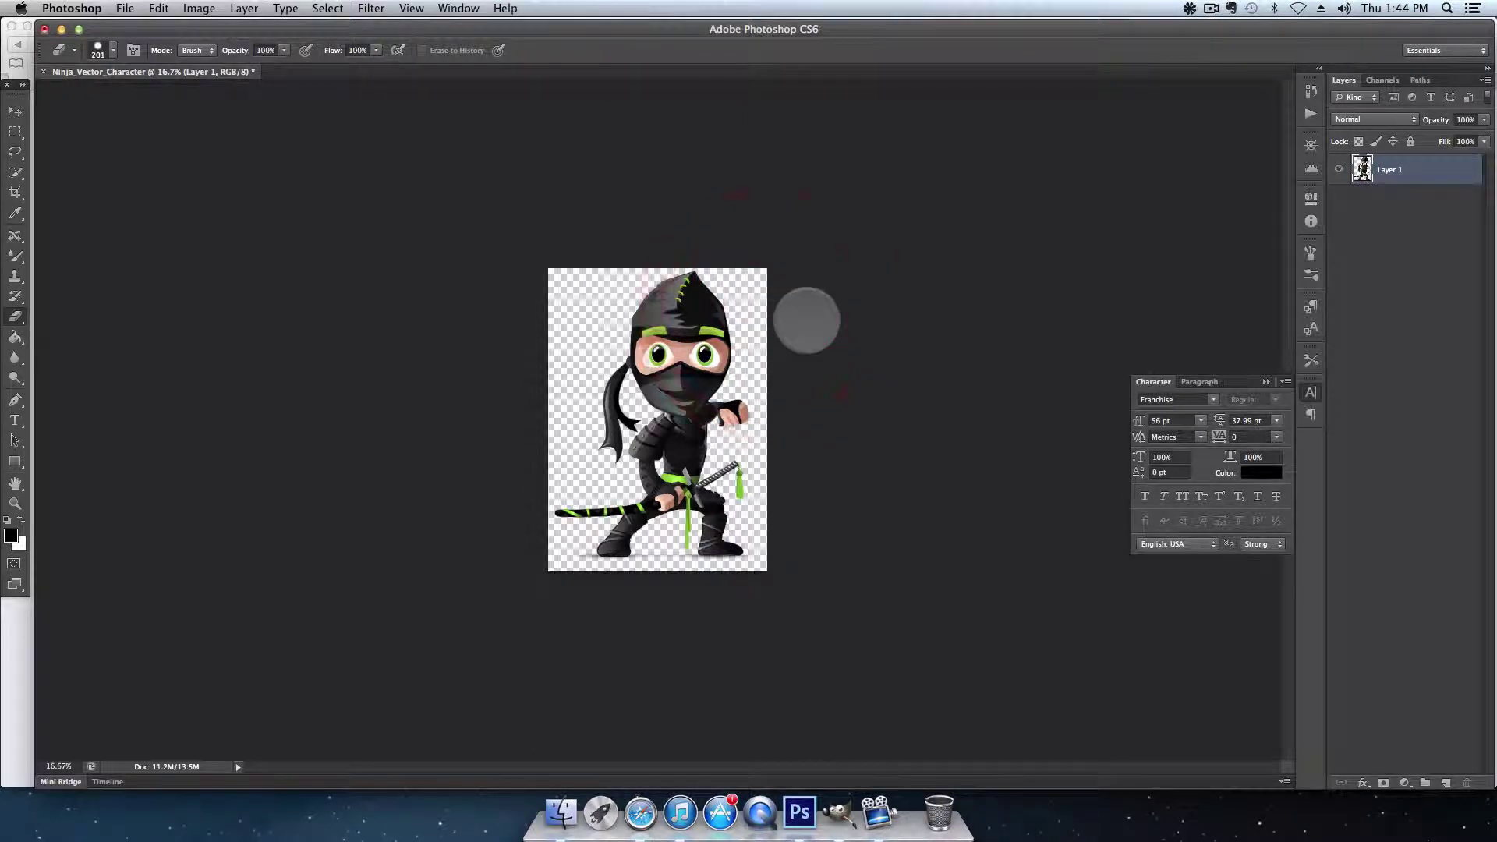
- Move the ninja slightly up and to the left within its cropped canvas
click(15, 112)
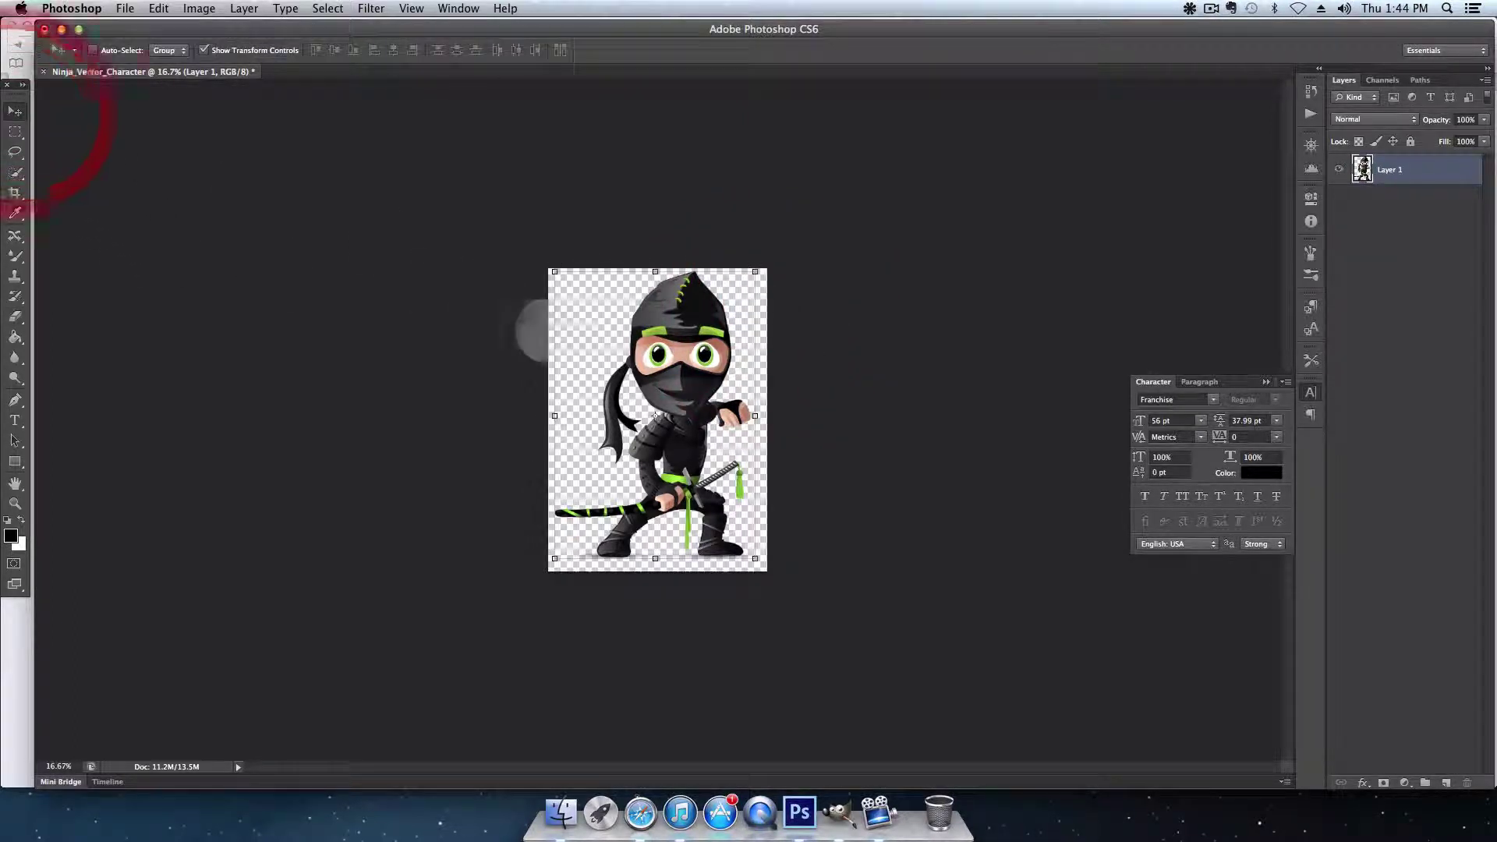
mouse_move(663, 365)
mouse_down()
mouse_move(693, 357)
mouse_move(680, 376)
mouse_move(678, 343)
mouse_up()
click(125, 8)
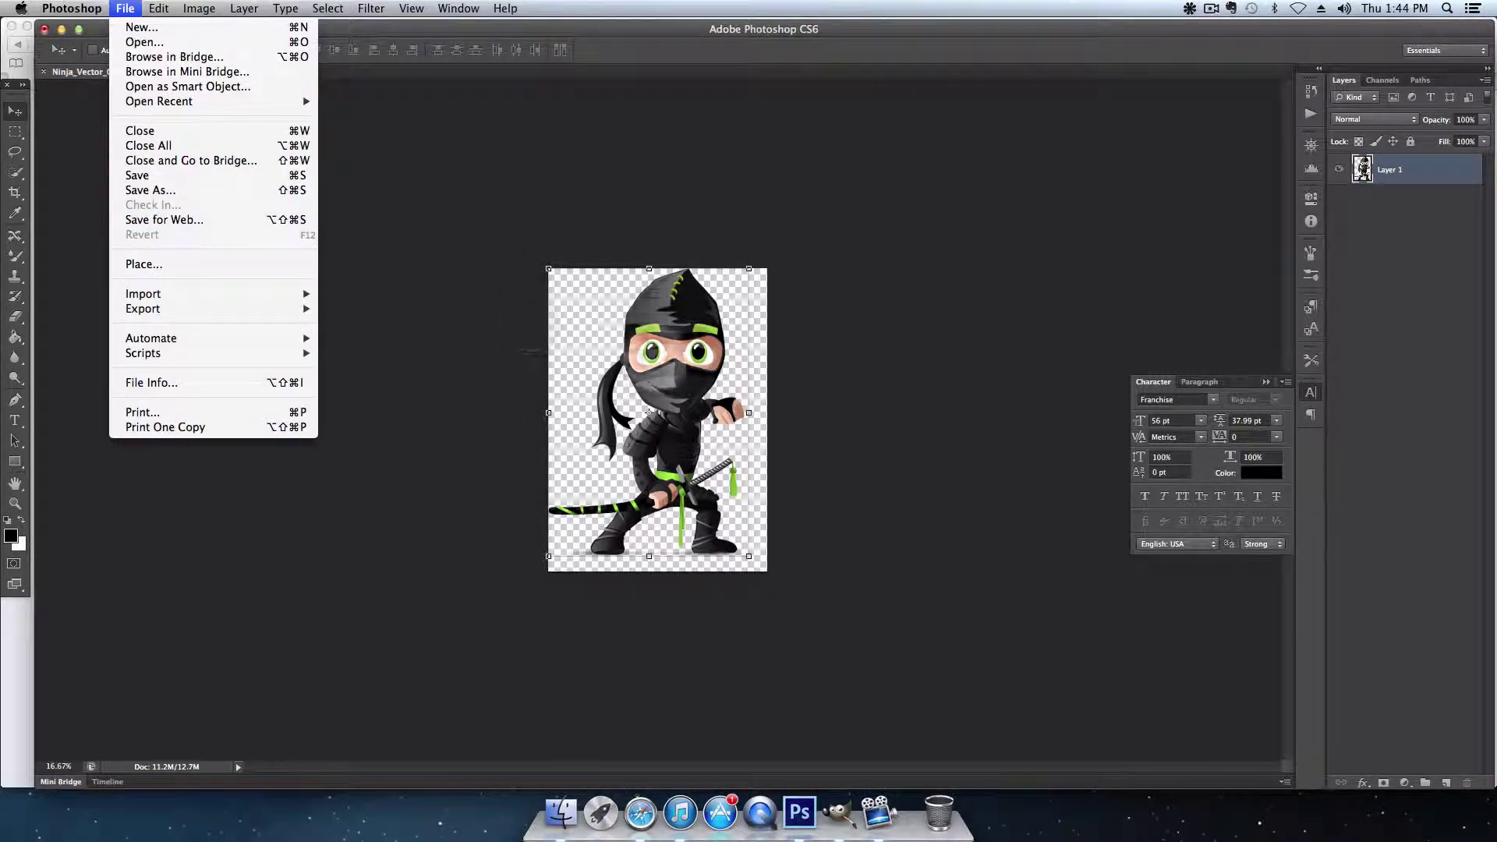
click(478, 237)
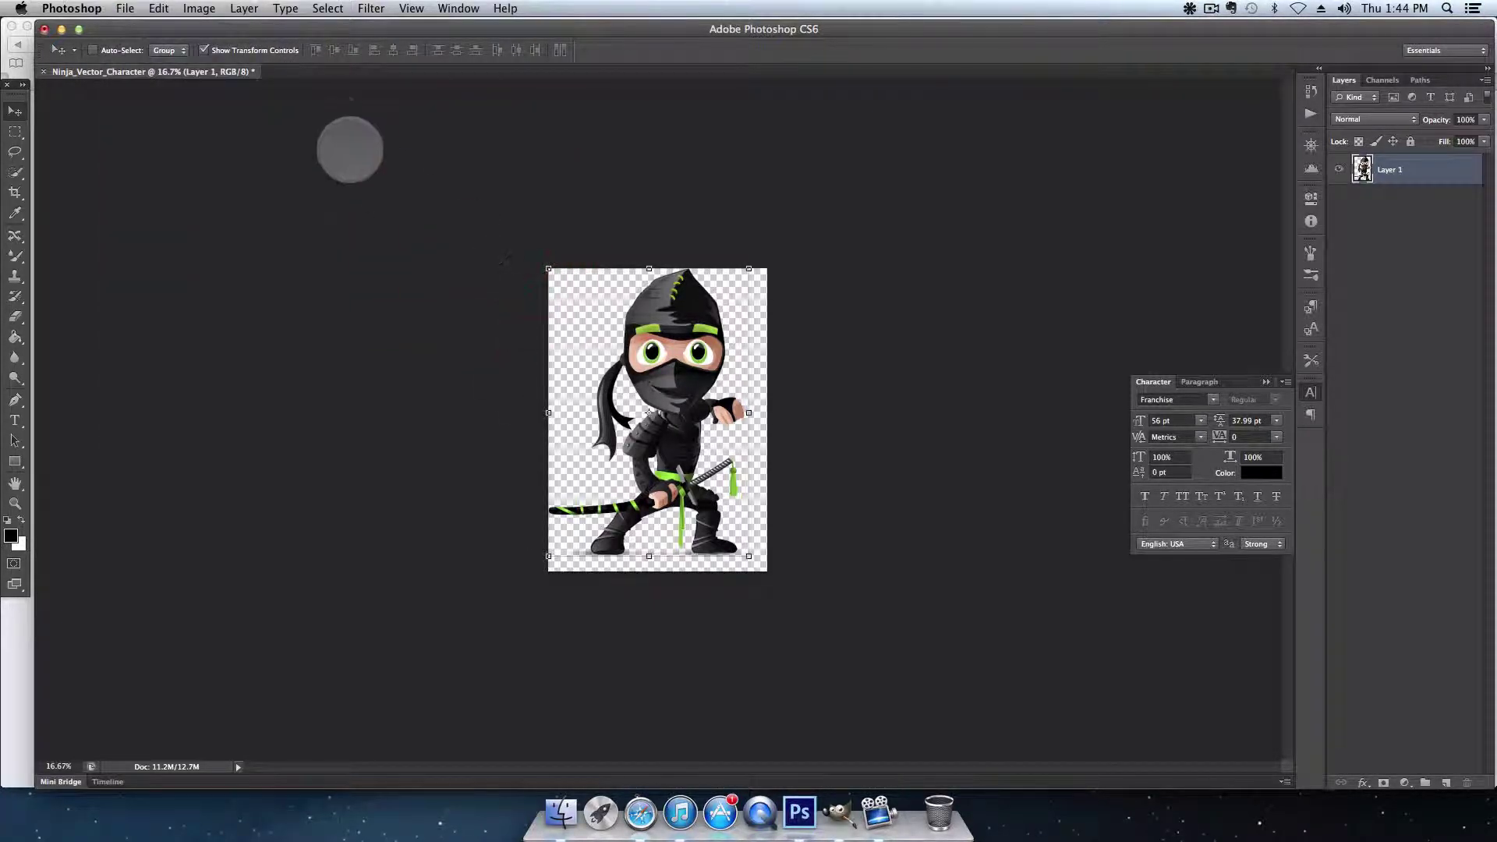
- Create a new 1563 × 2500 pixel document at 300 pixels/inch in RGB Color with a white background
click(125, 8)
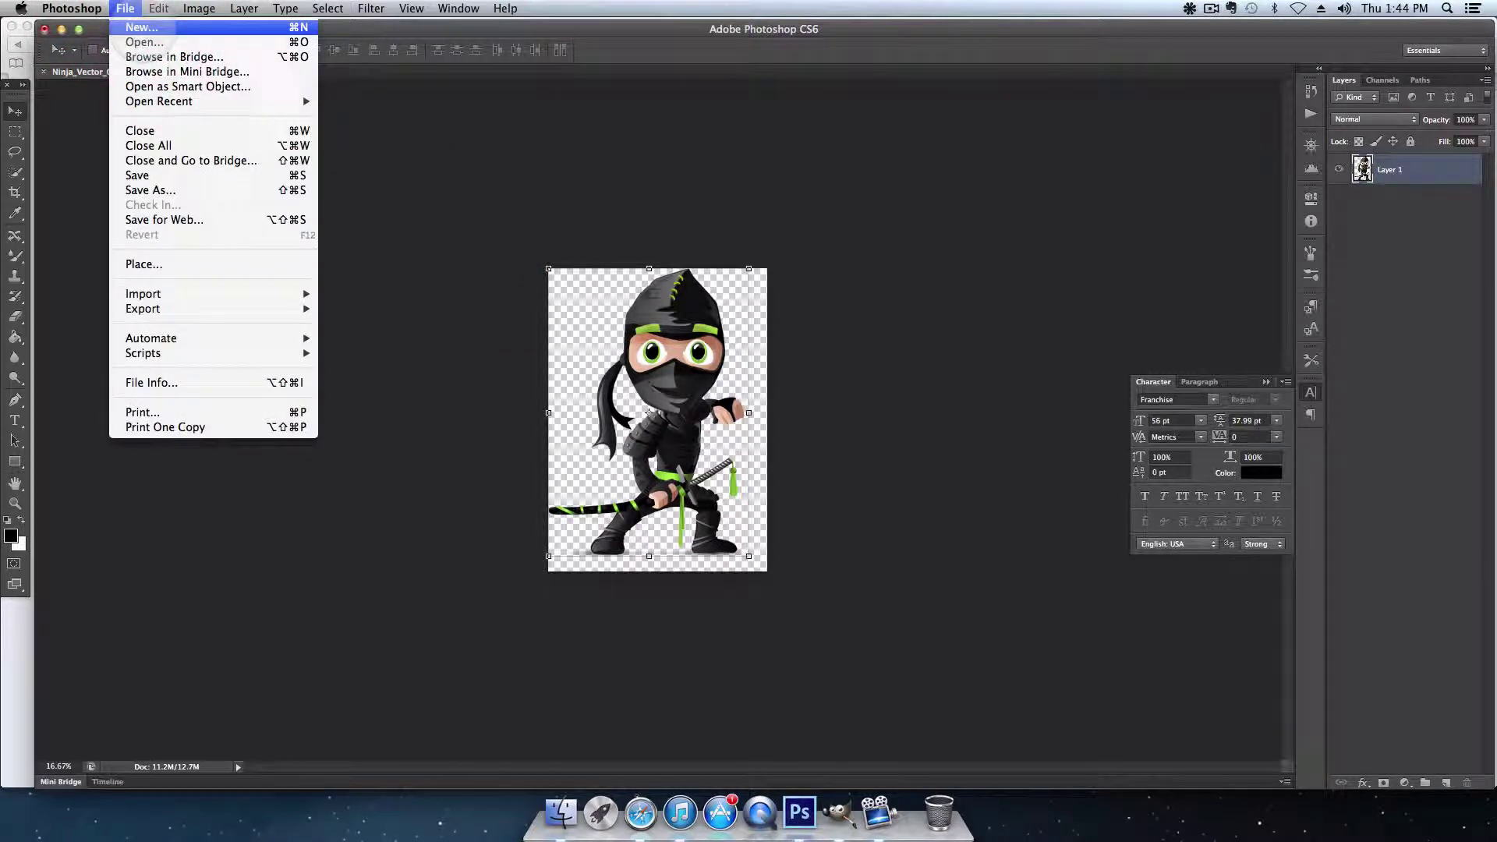
click(139, 29)
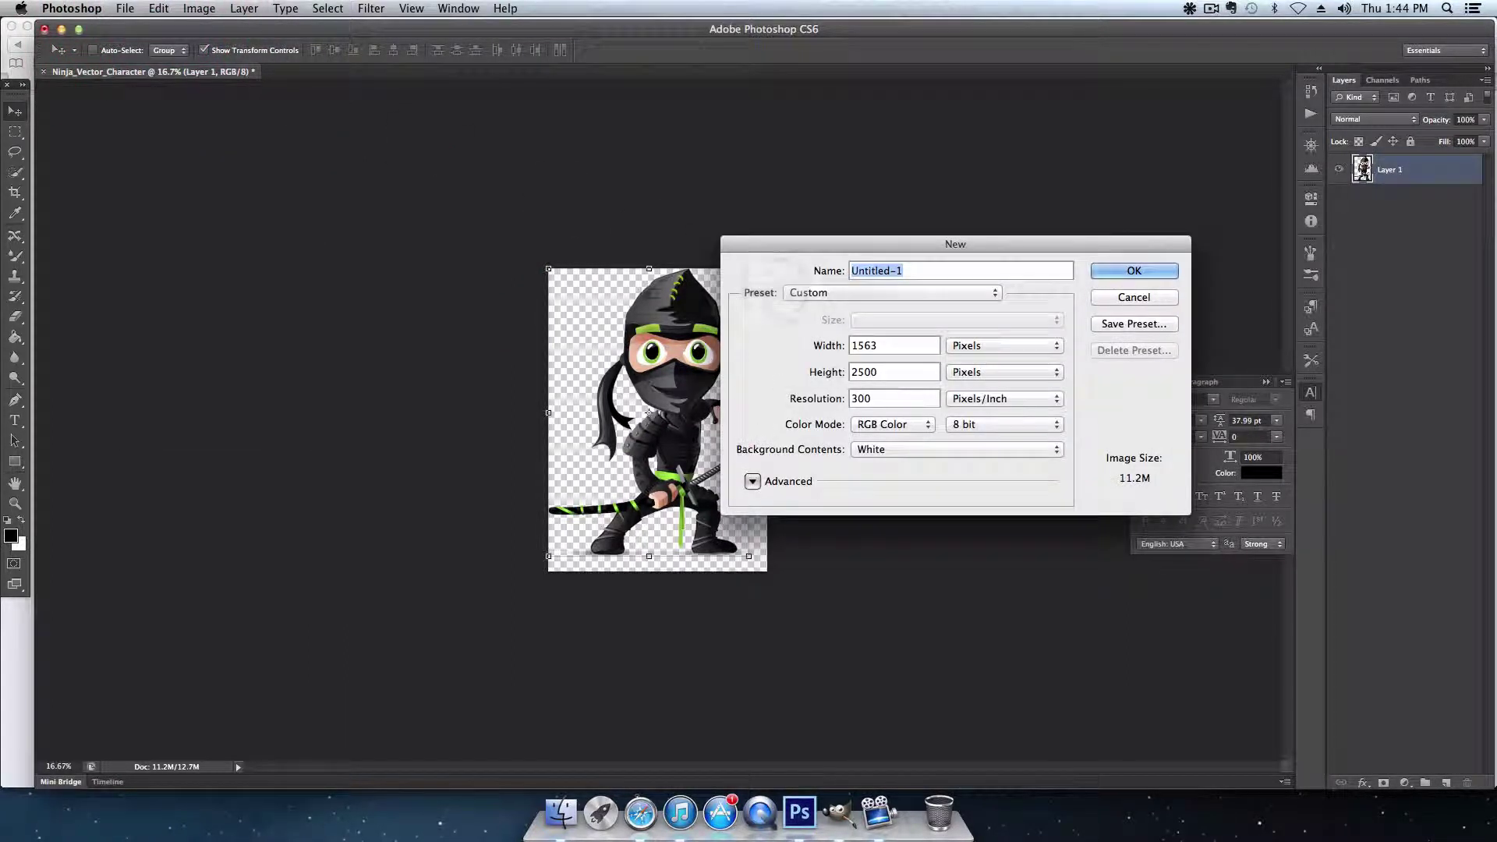
click(1148, 276)
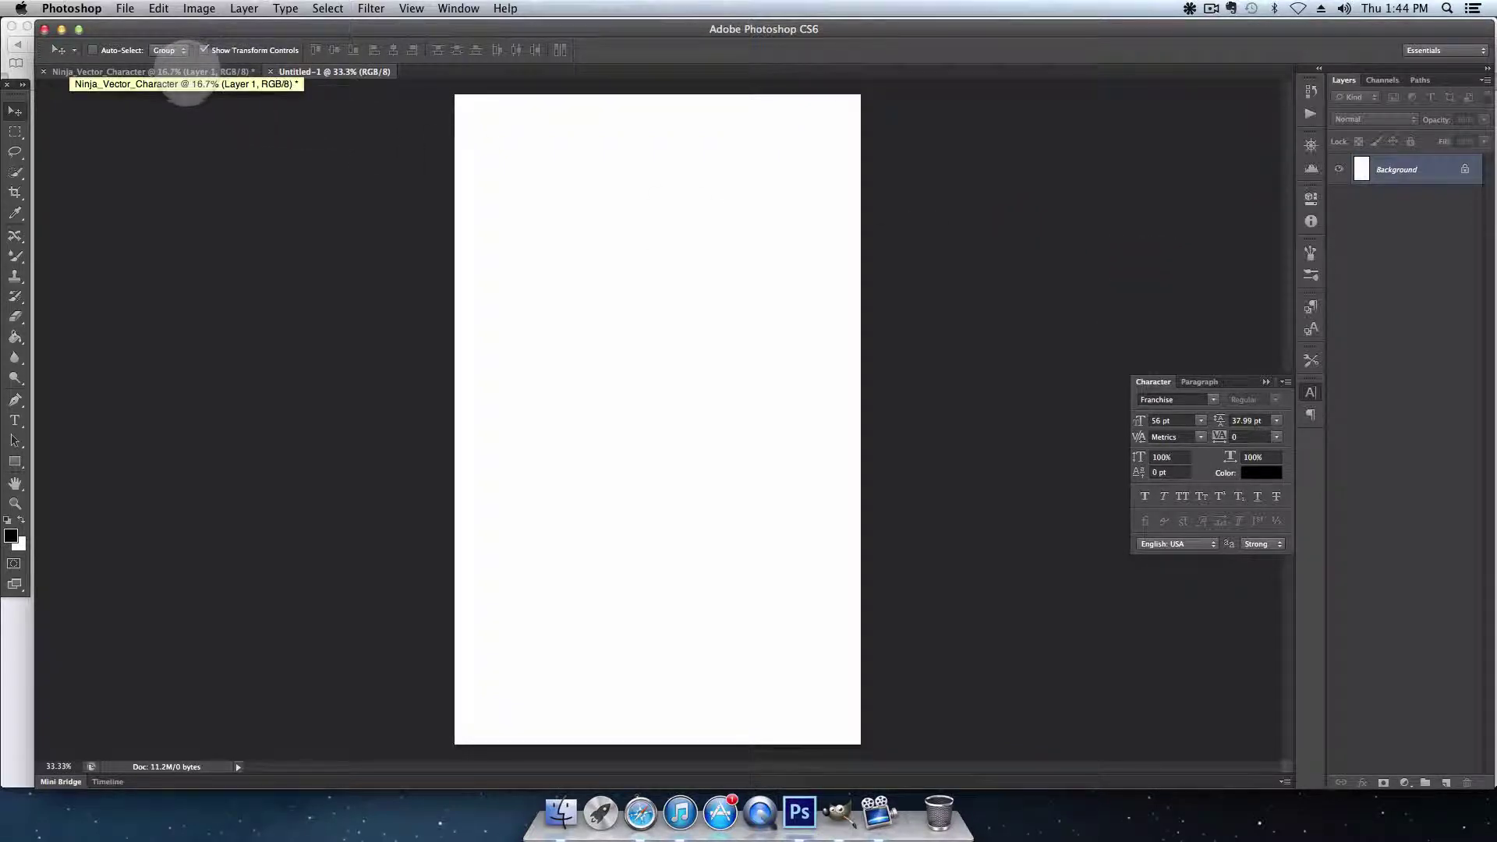
- Float the Ninja_Vector_Character document in its own window beside the blank page and copy the ninja onto the page
click(185, 72)
right_click(219, 71)
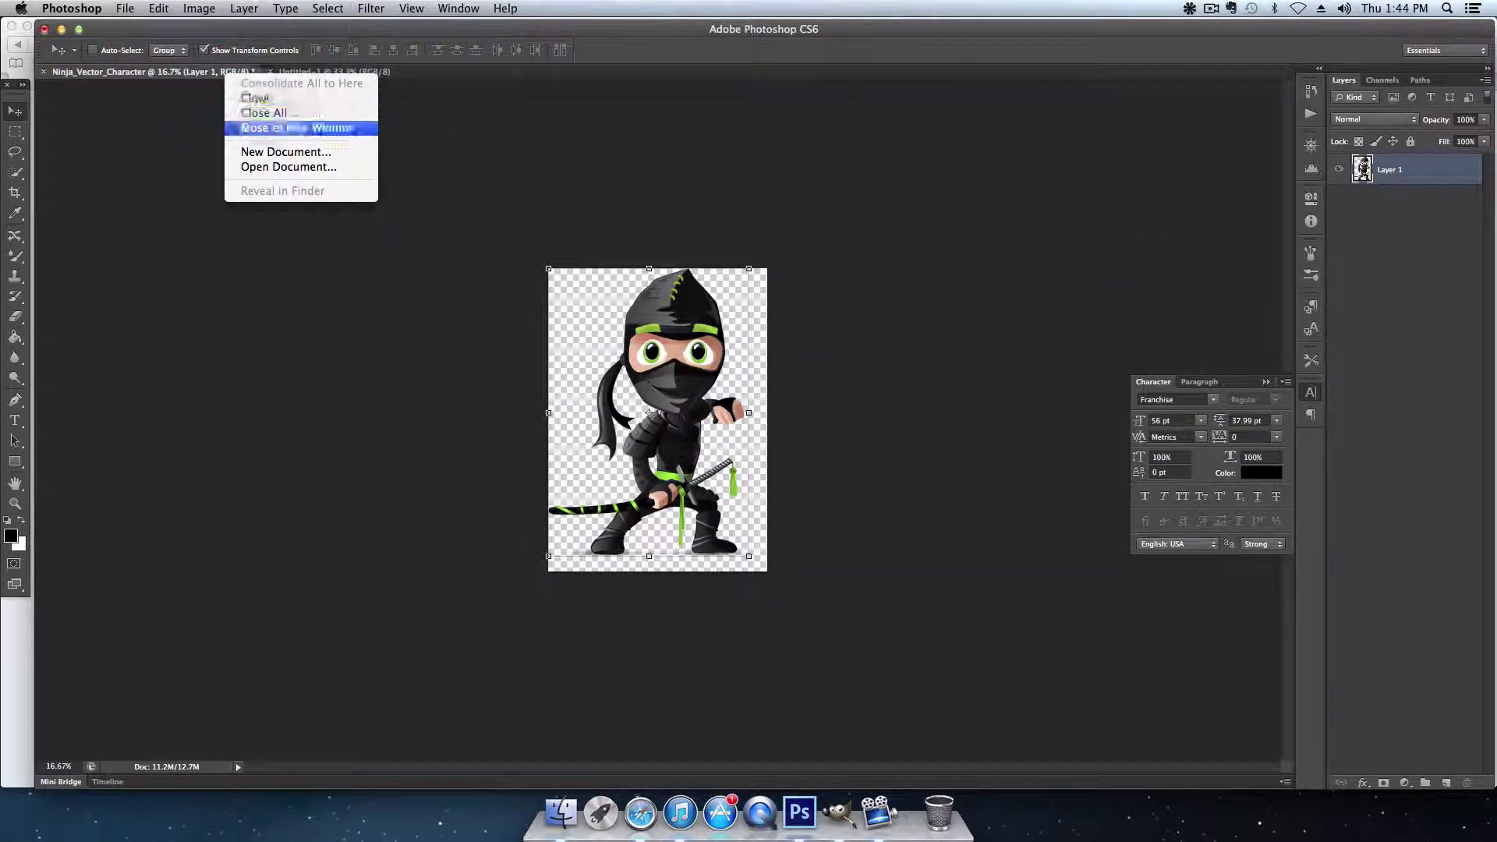
click(268, 127)
drag(144, 45, 1117, 134)
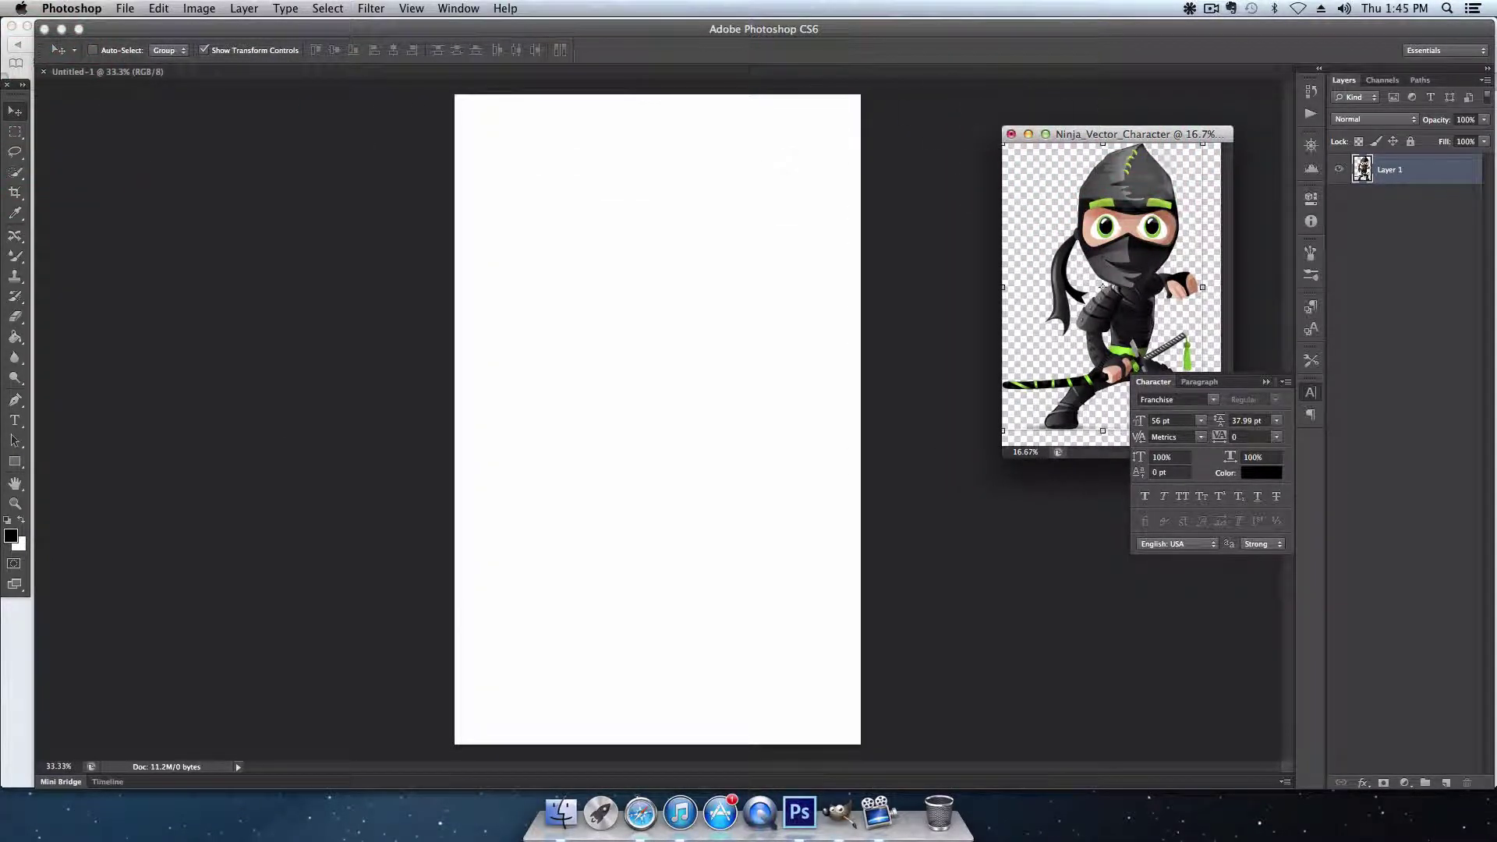
drag(1107, 296, 756, 197)
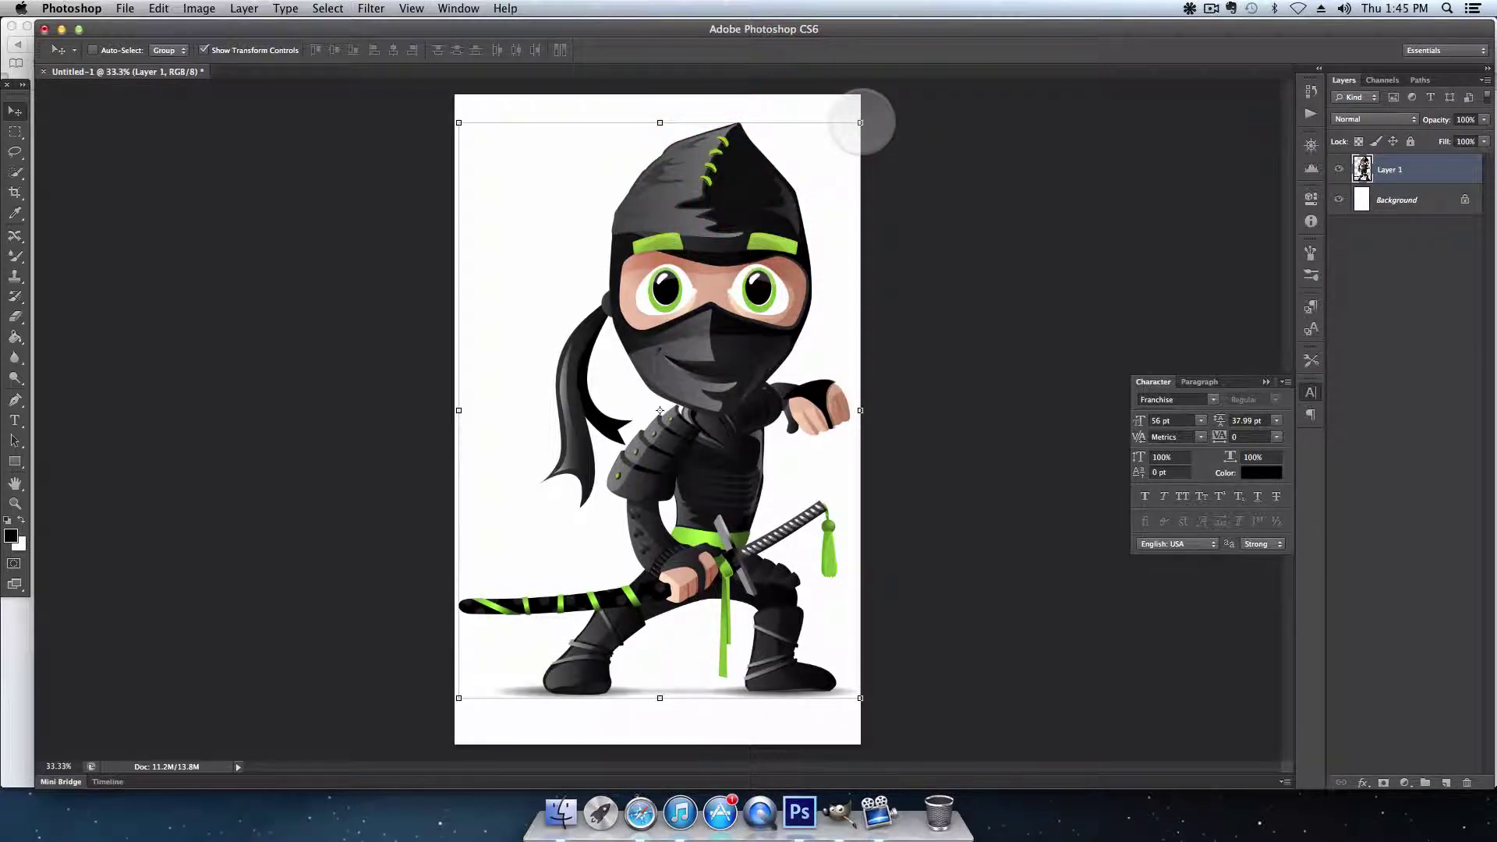
- Scale the copied ninja proportionally to about 47% and reposition it in the lower part of the page
drag(861, 122, 647, 423)
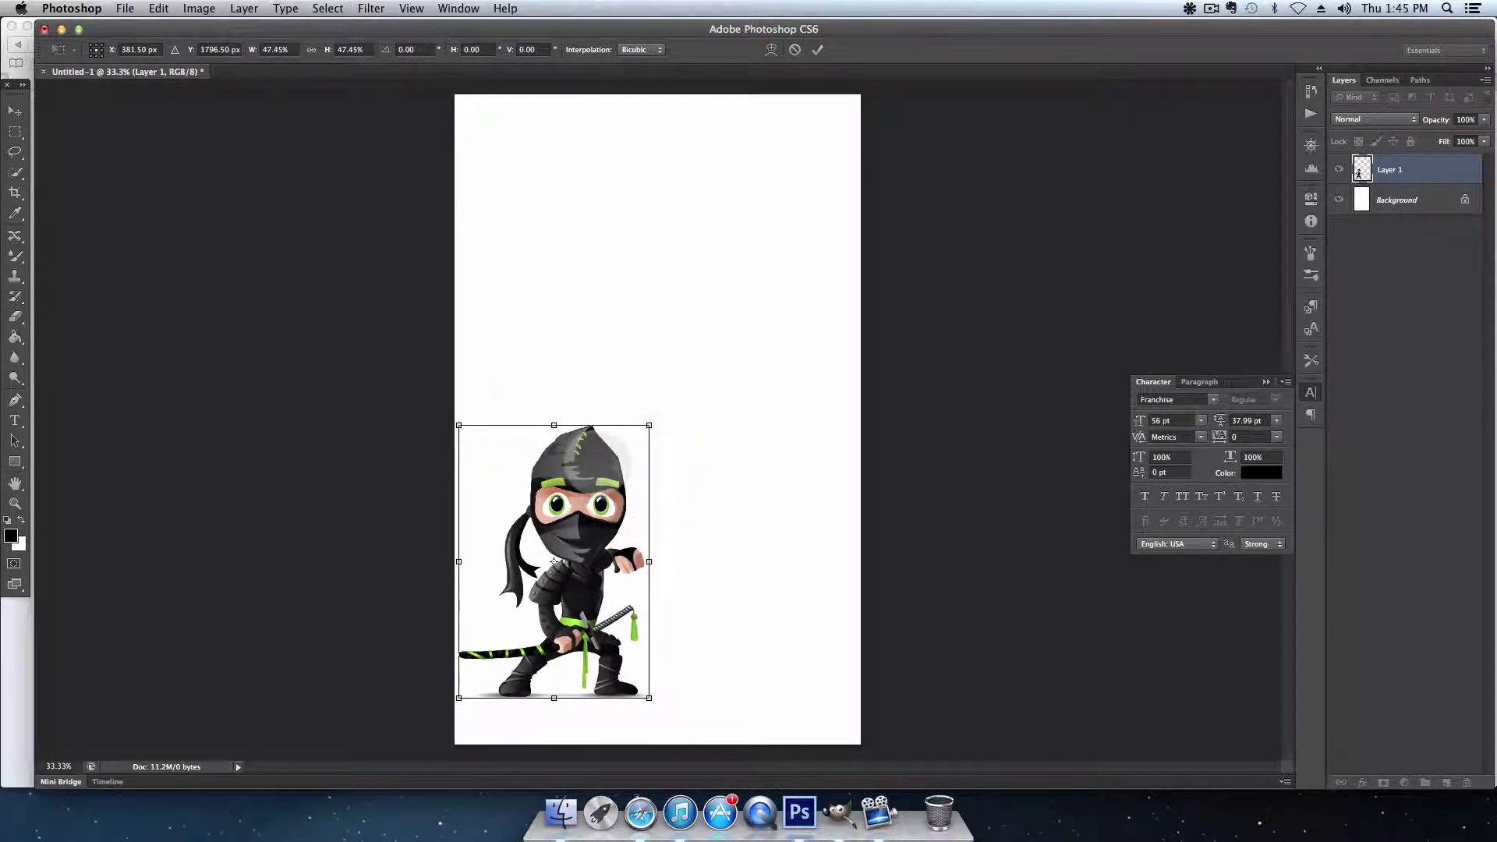
double_click(599, 462)
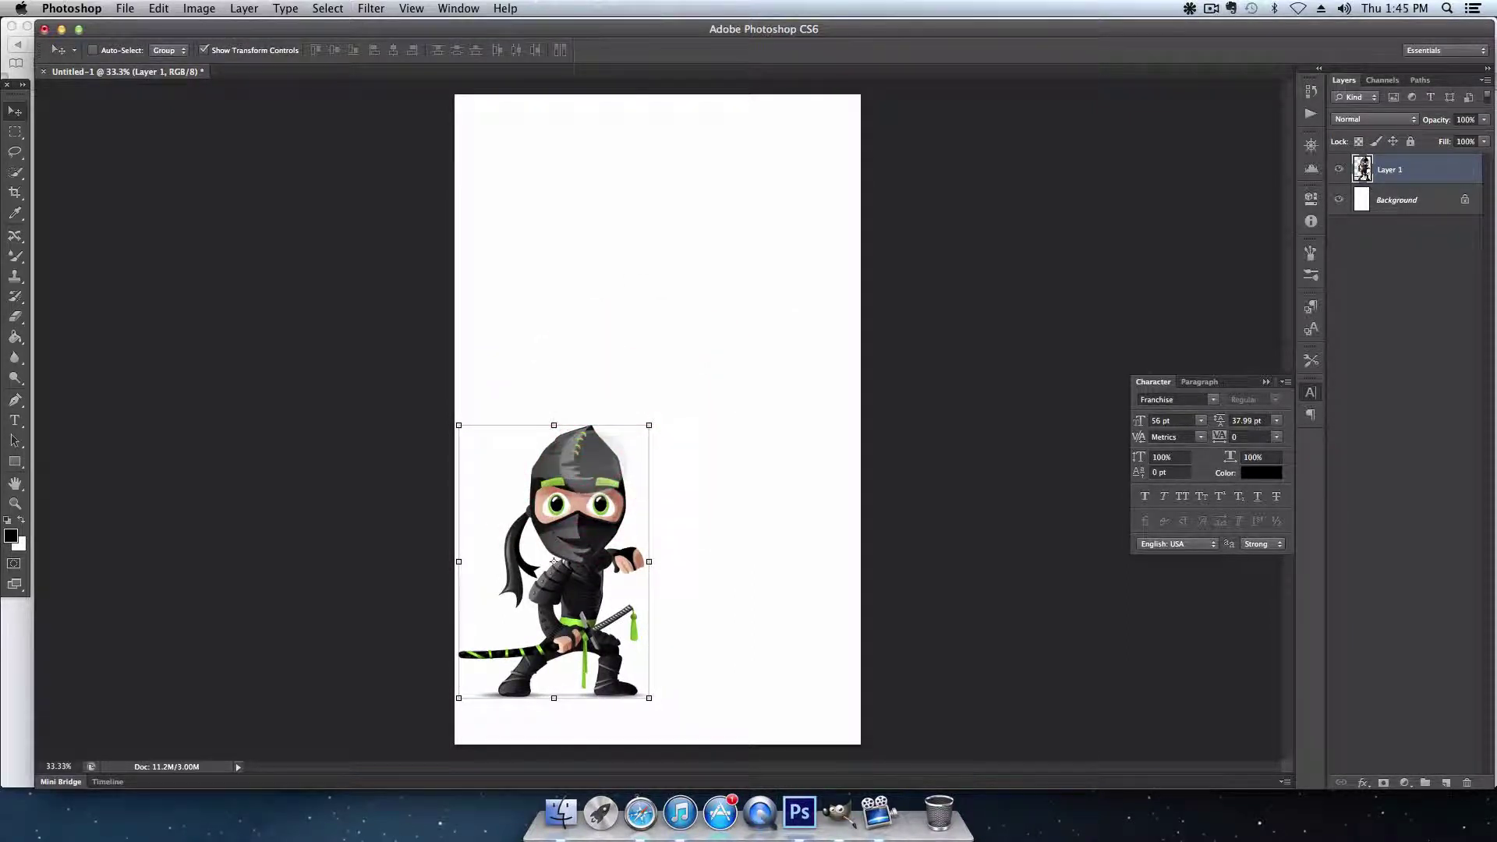
drag(553, 561, 659, 524)
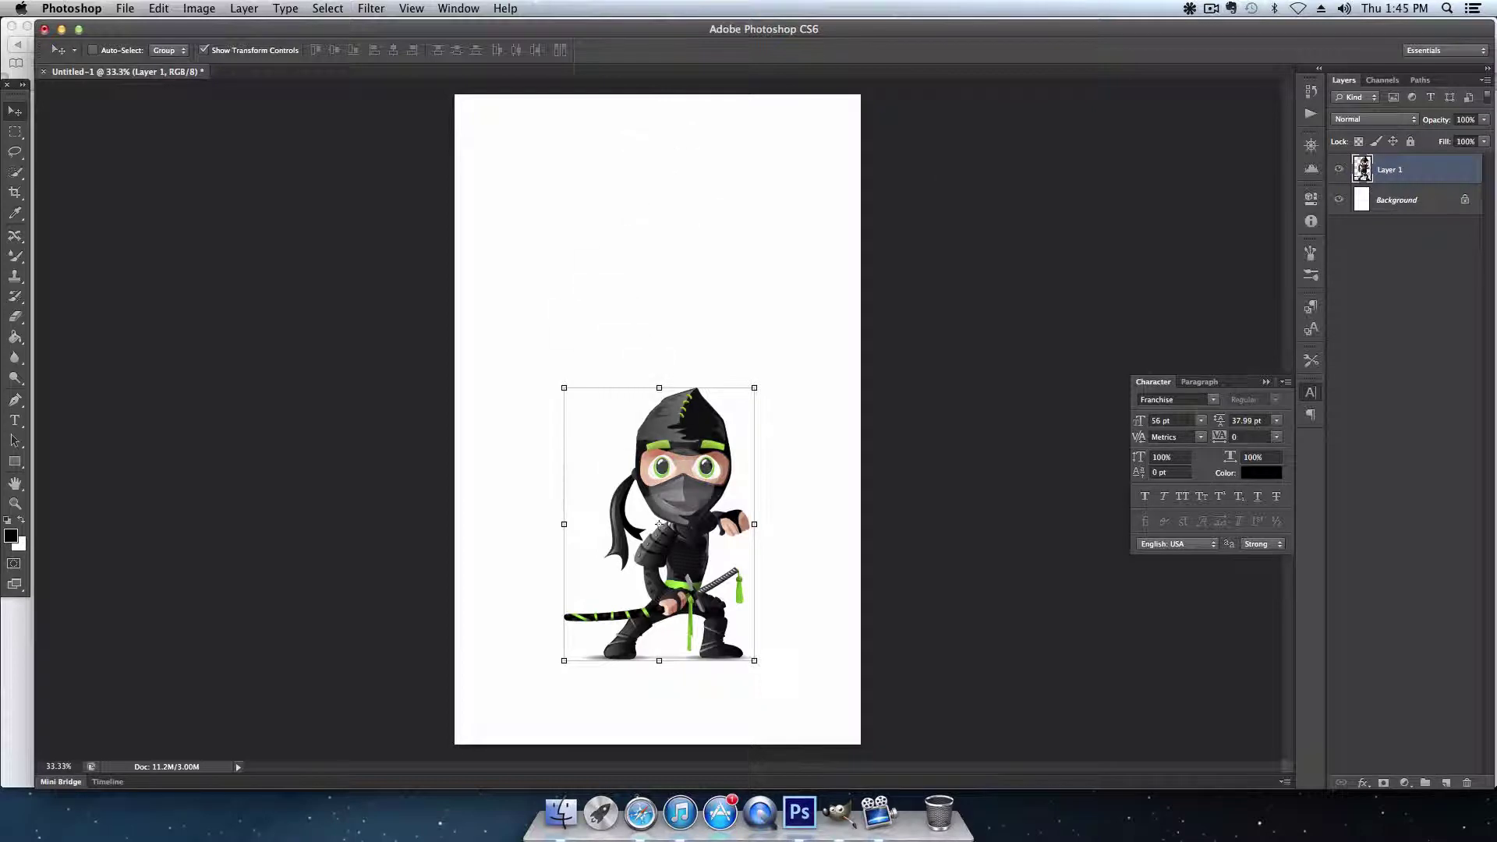
drag(754, 388, 764, 451)
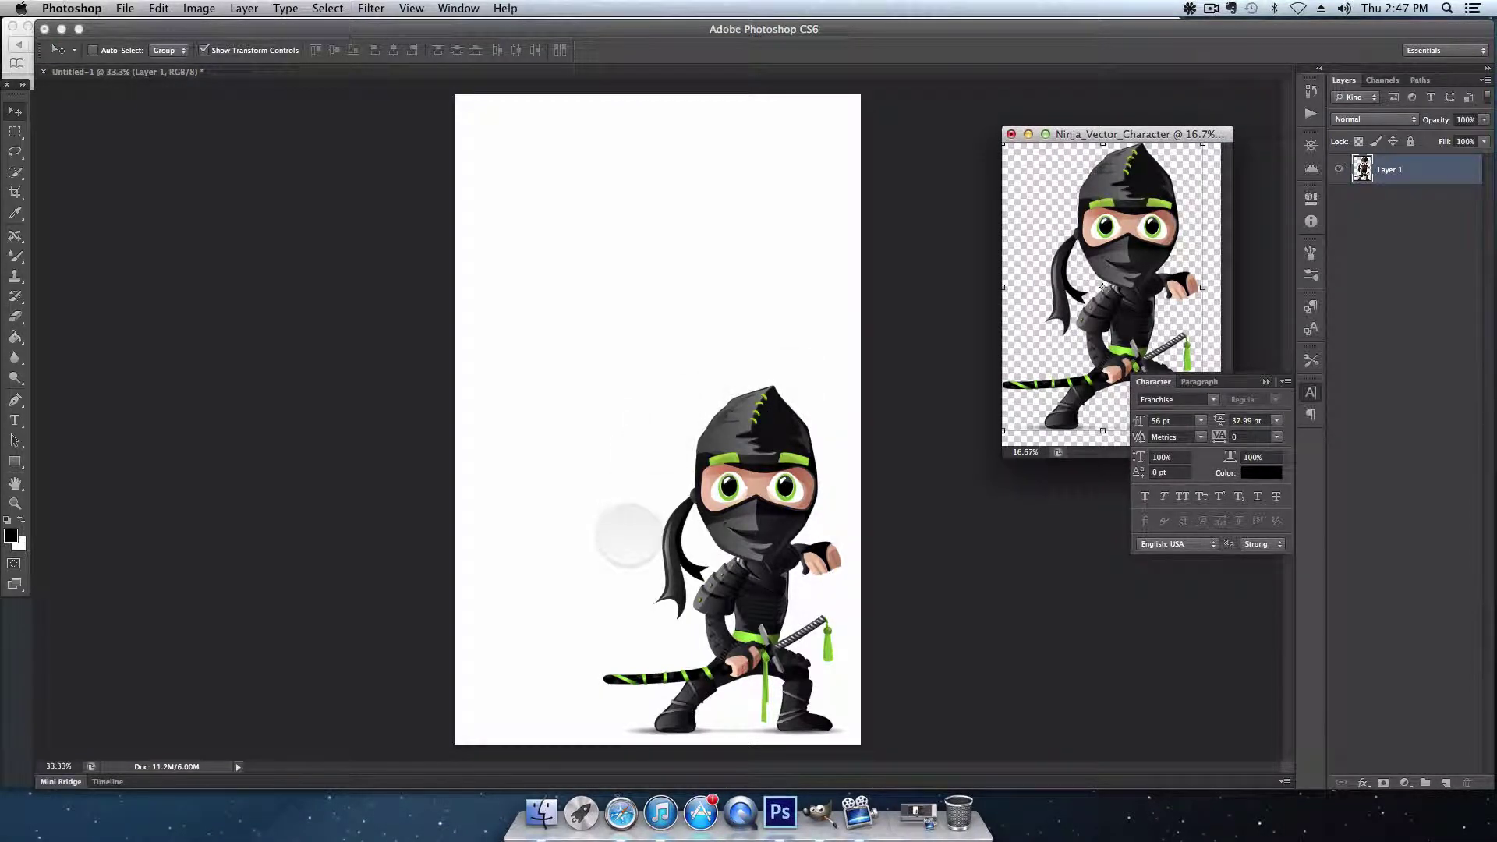
- Open Ninja_Vector_Character.ai from Finder in GIMP and import it as layers at 1389 × 1544 pixels and 100 pixels/in
click(541, 814)
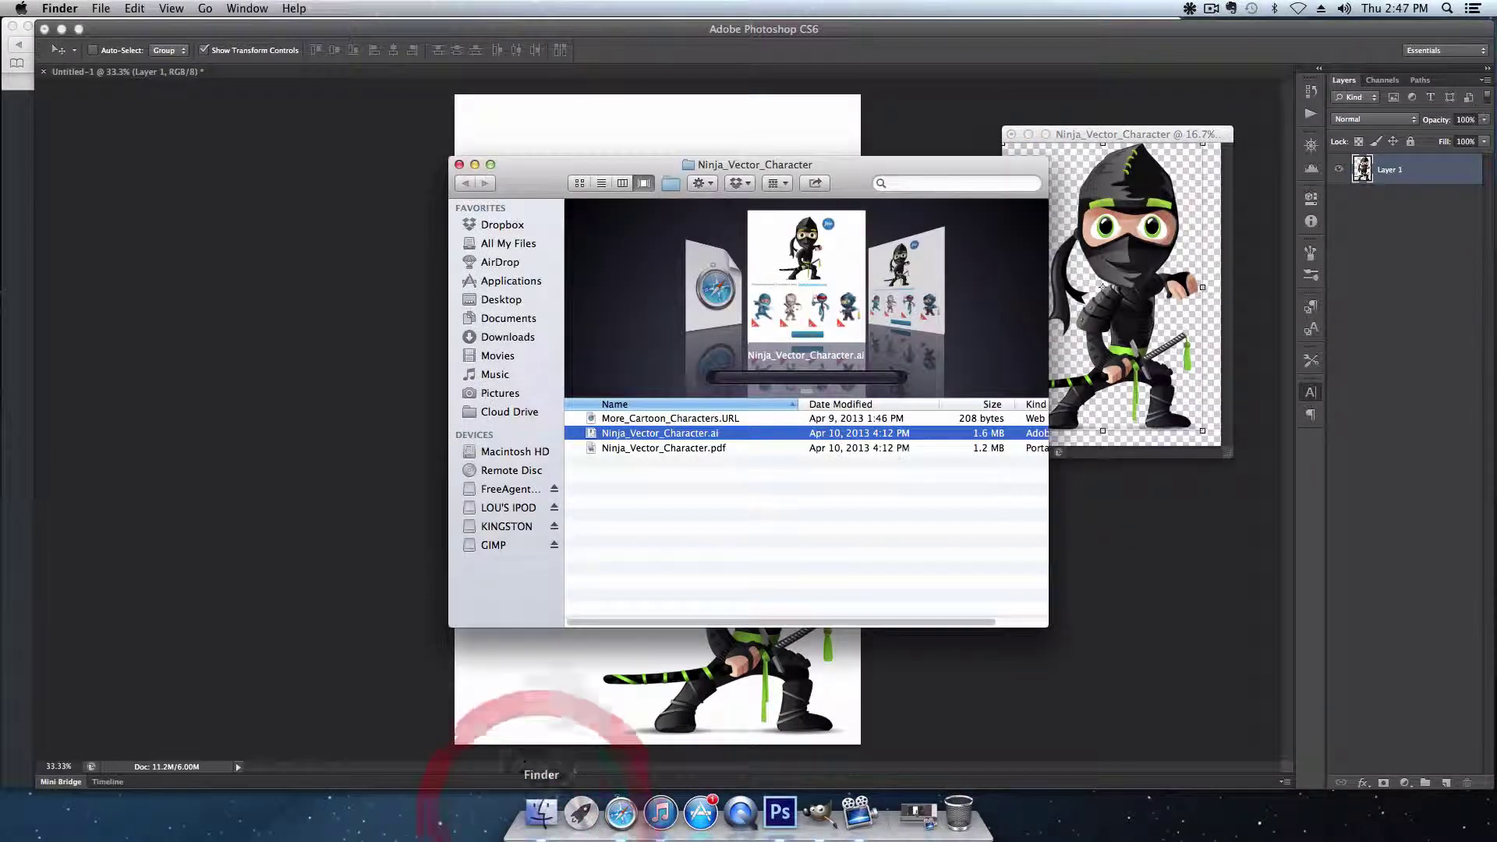
right_click(686, 434)
mouse_move(811, 455)
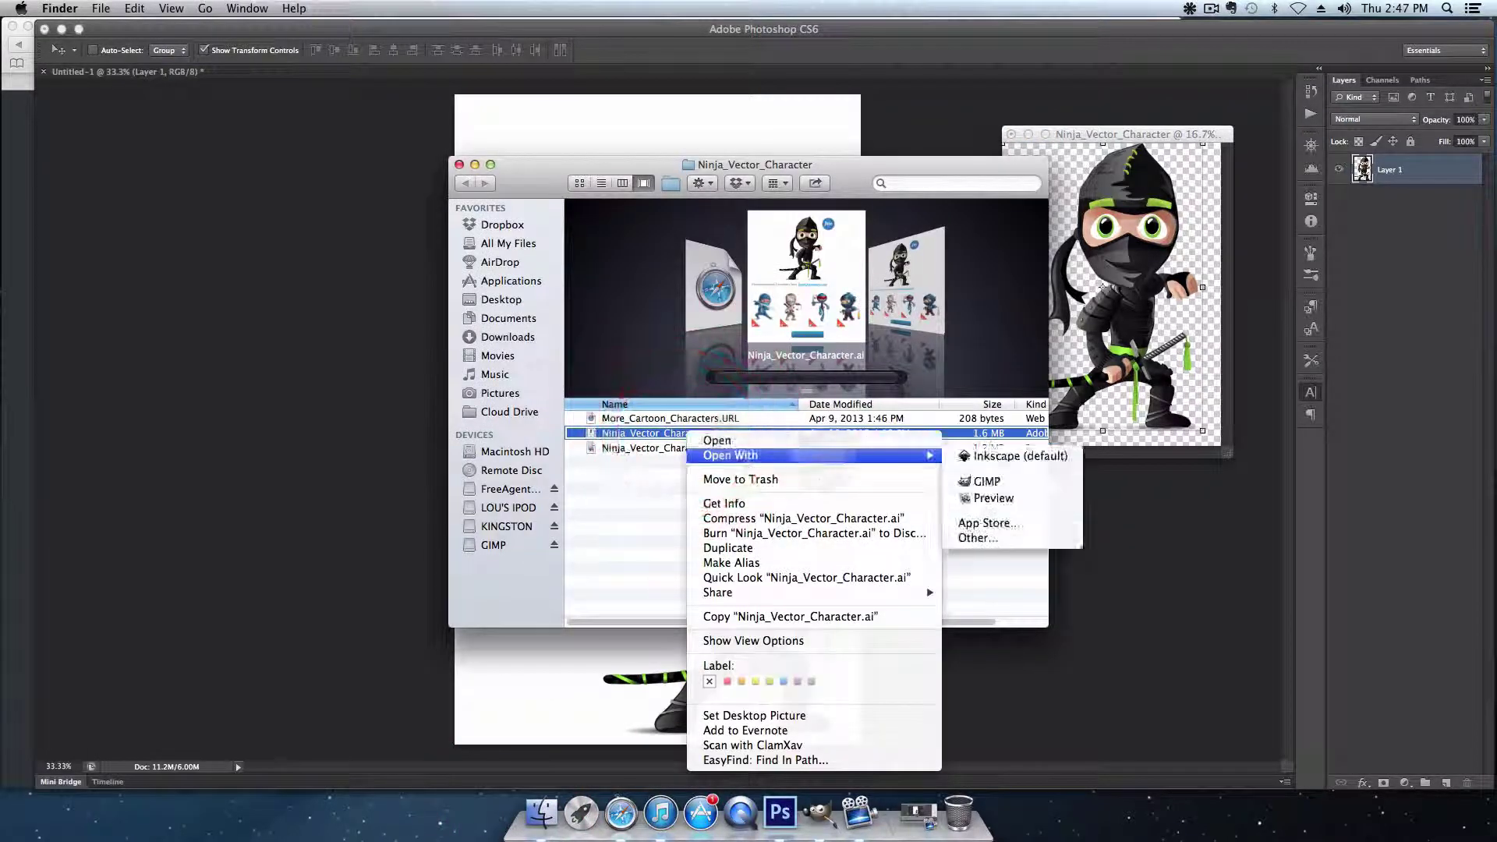
click(986, 481)
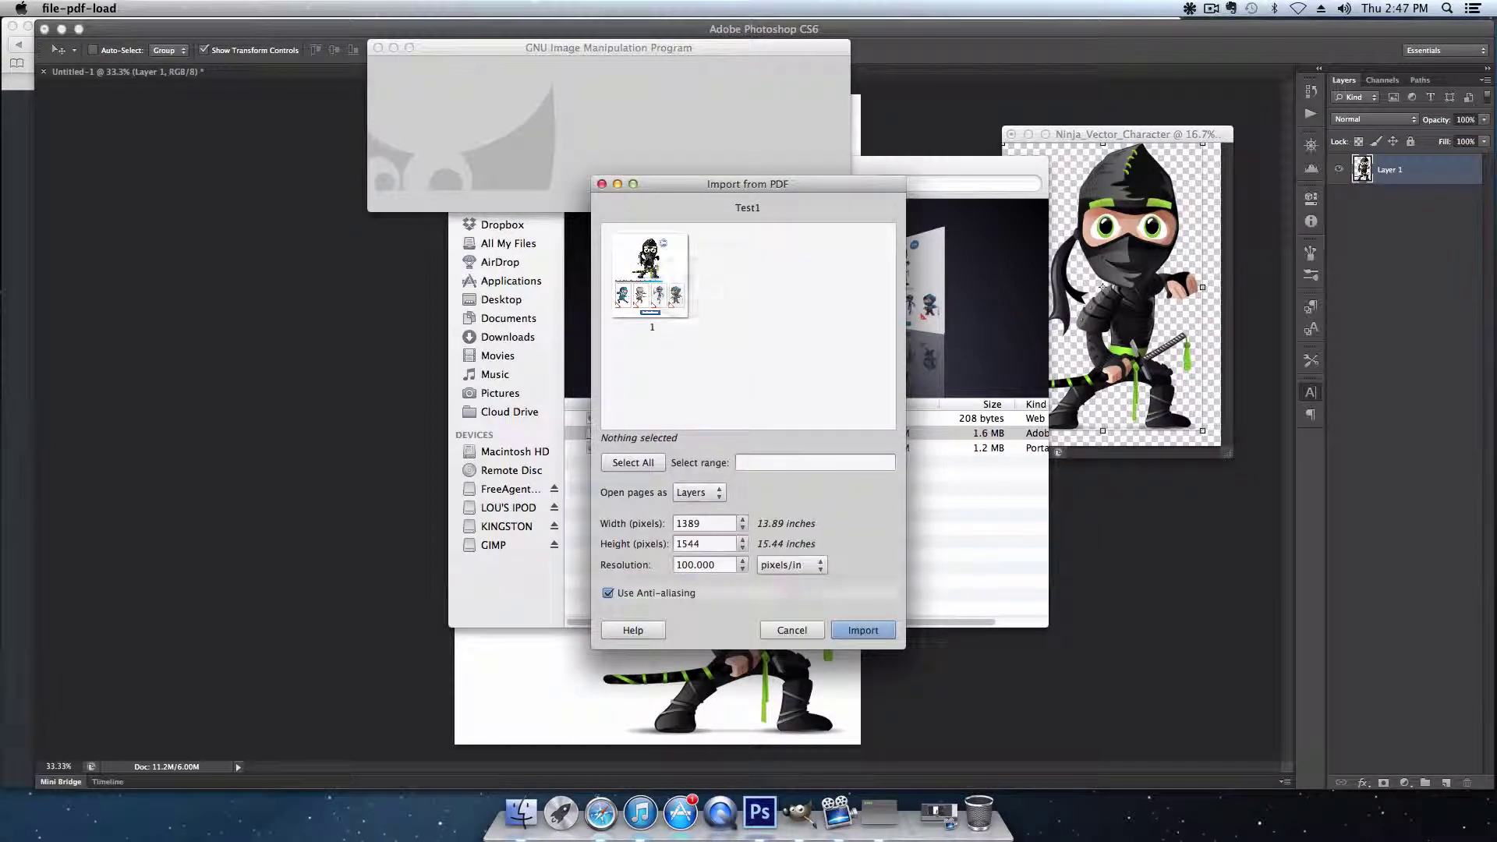
click(863, 630)
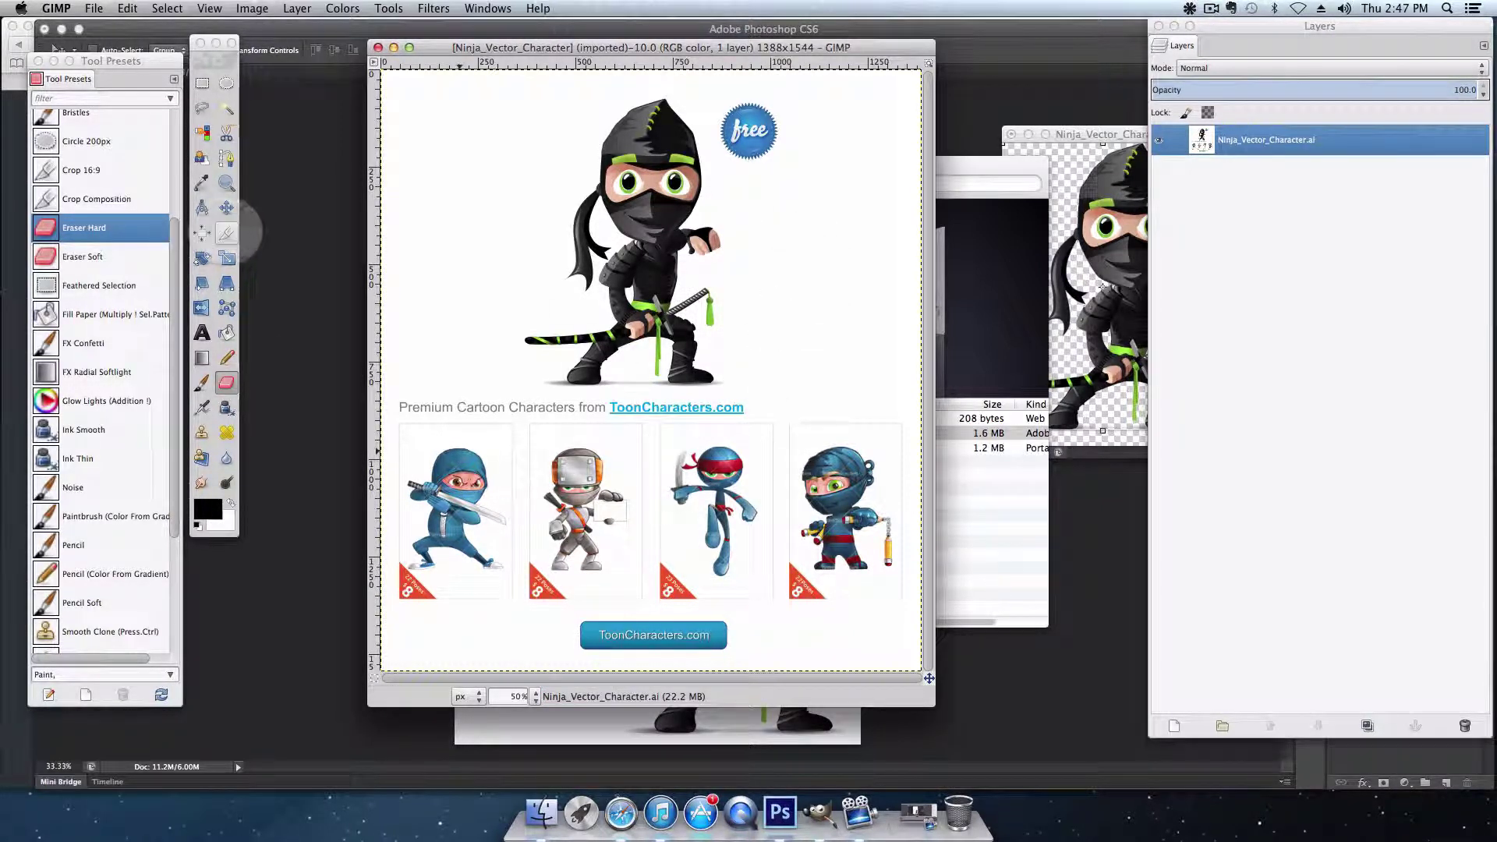
- Crop the imported page tightly around the large black ninja, to about 548 × 782 pixels
click(226, 232)
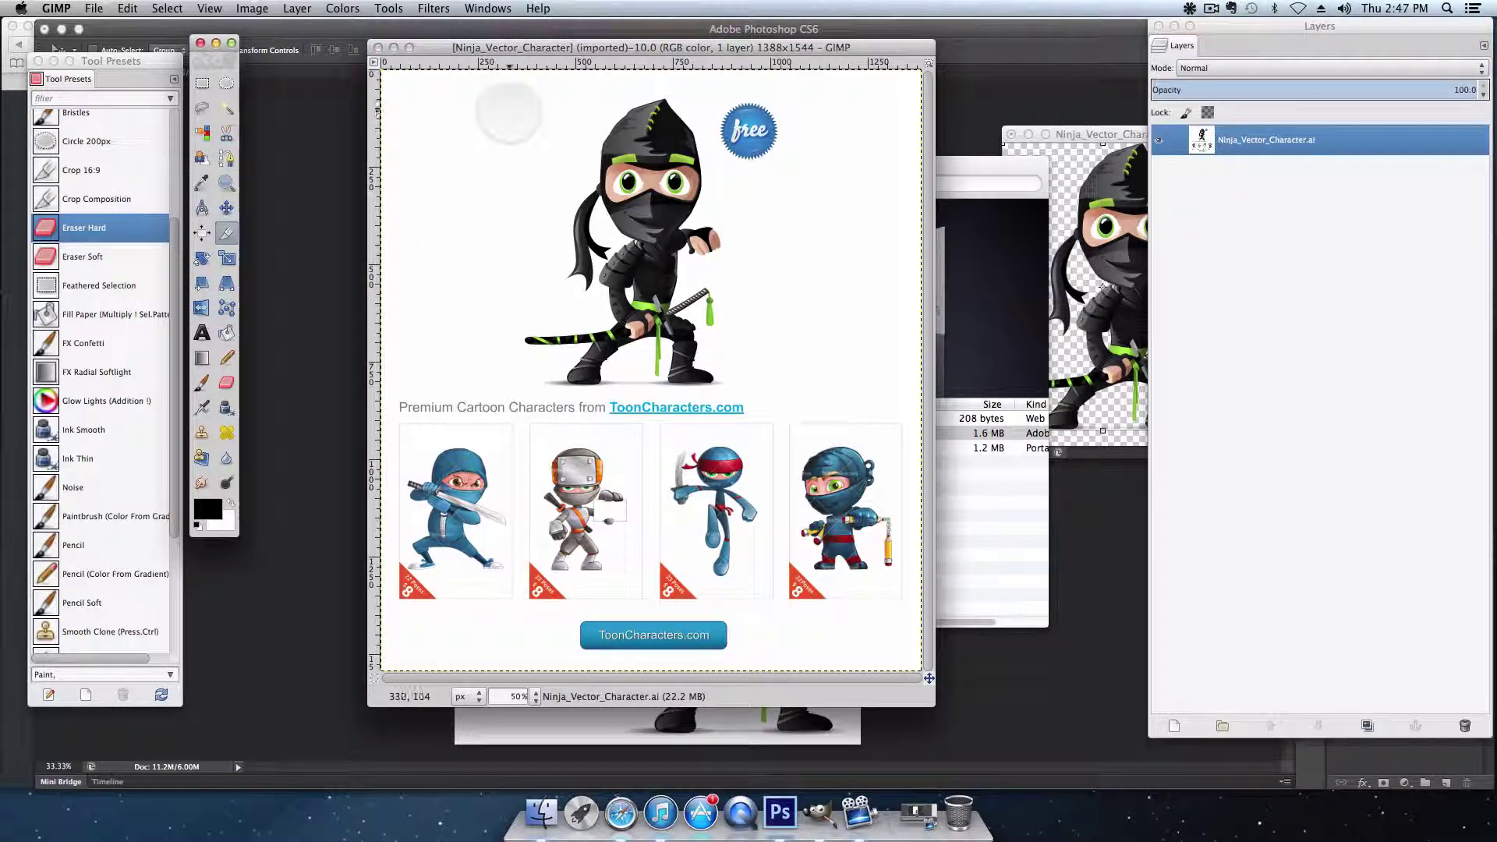
drag(499, 92, 792, 394)
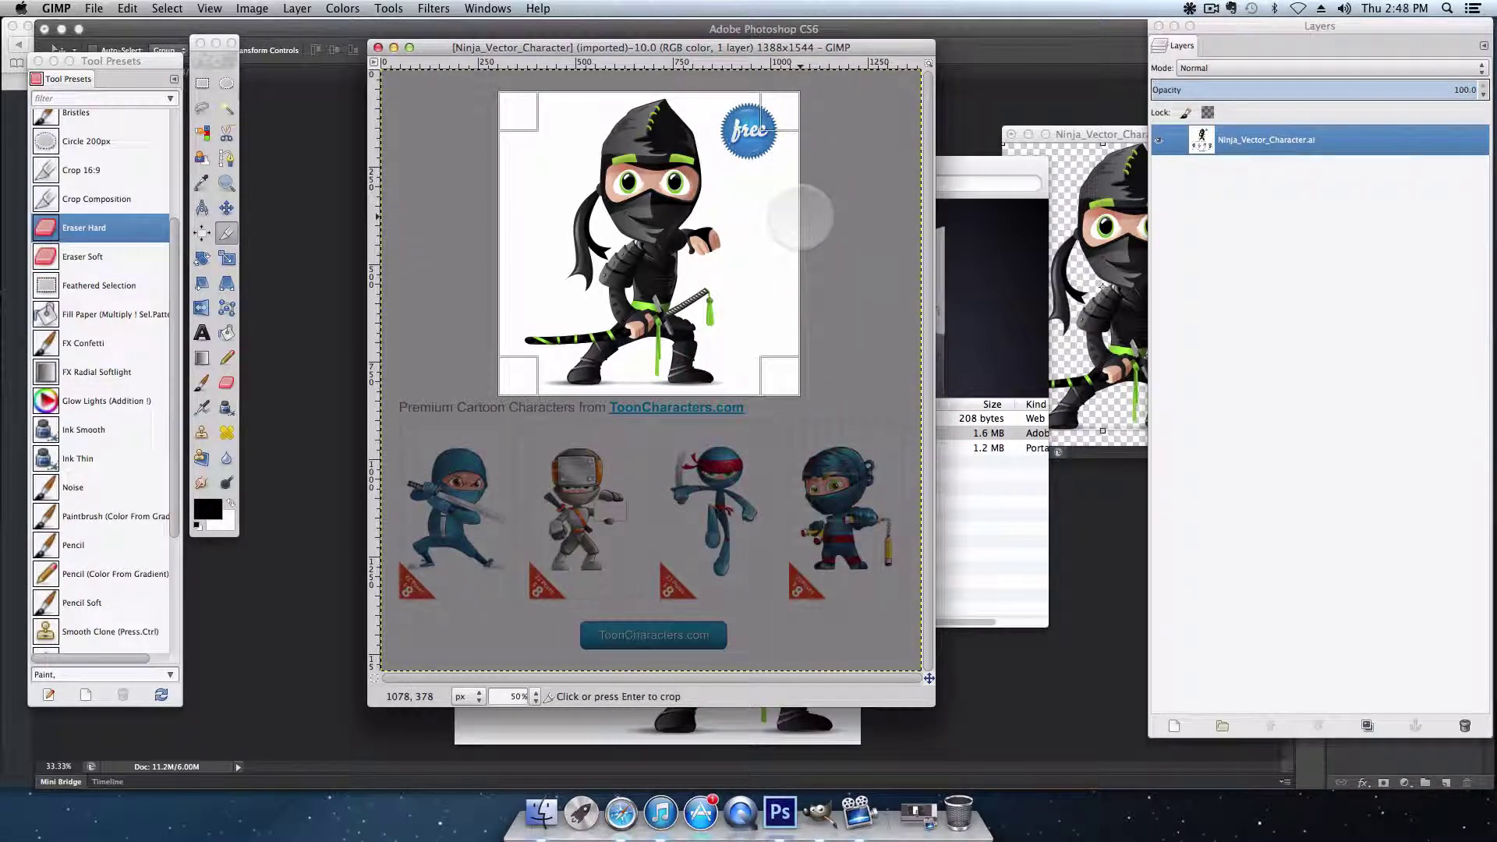
drag(797, 218, 731, 217)
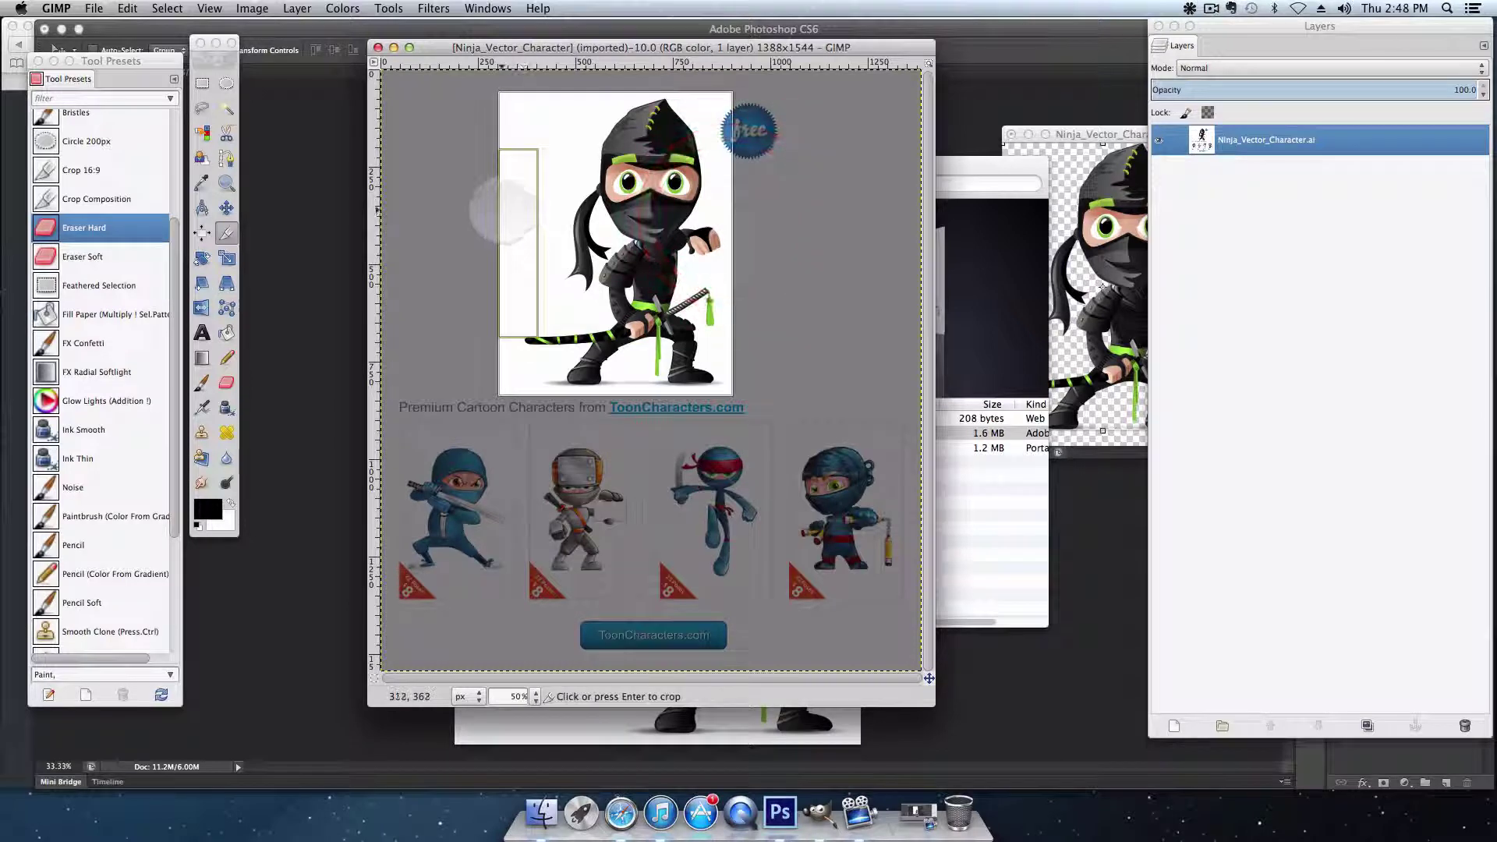
drag(501, 210, 522, 210)
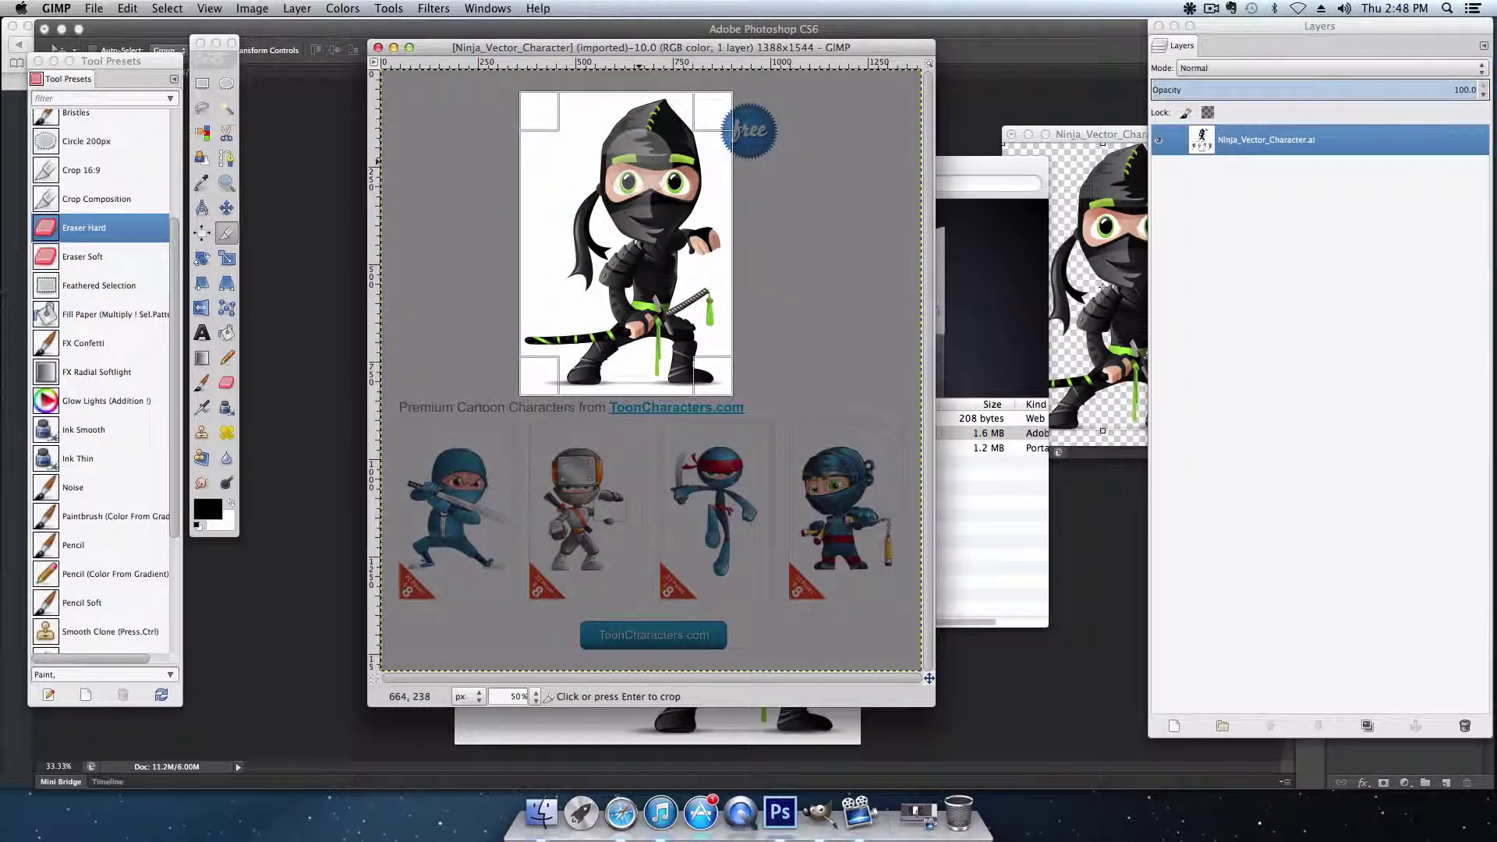
key(Return)
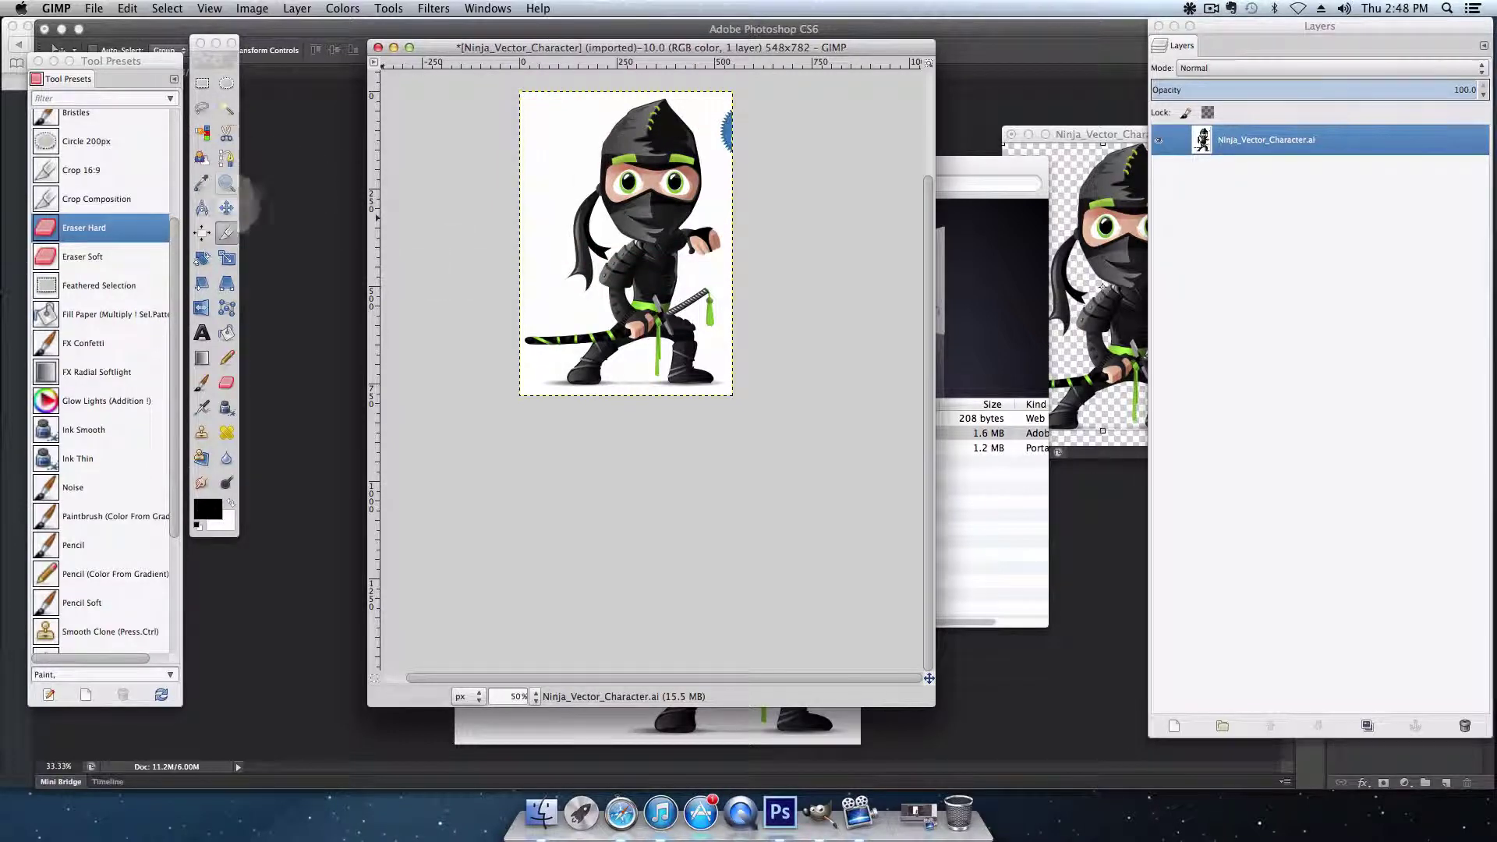
- Erase the remainder of the blue badge beside the ninja's head with the Eraser tool
click(226, 382)
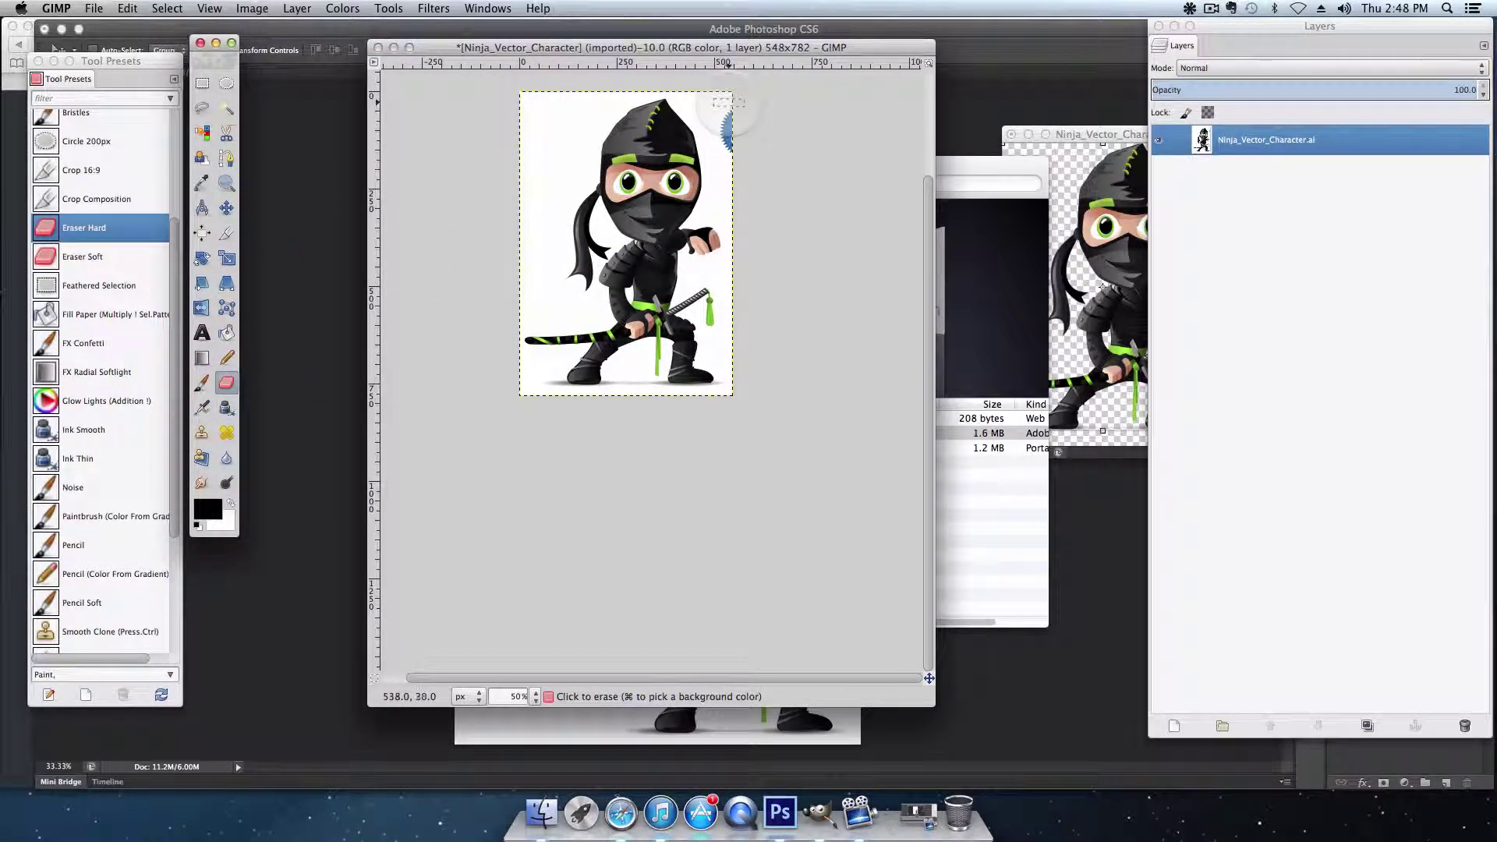
click(730, 103)
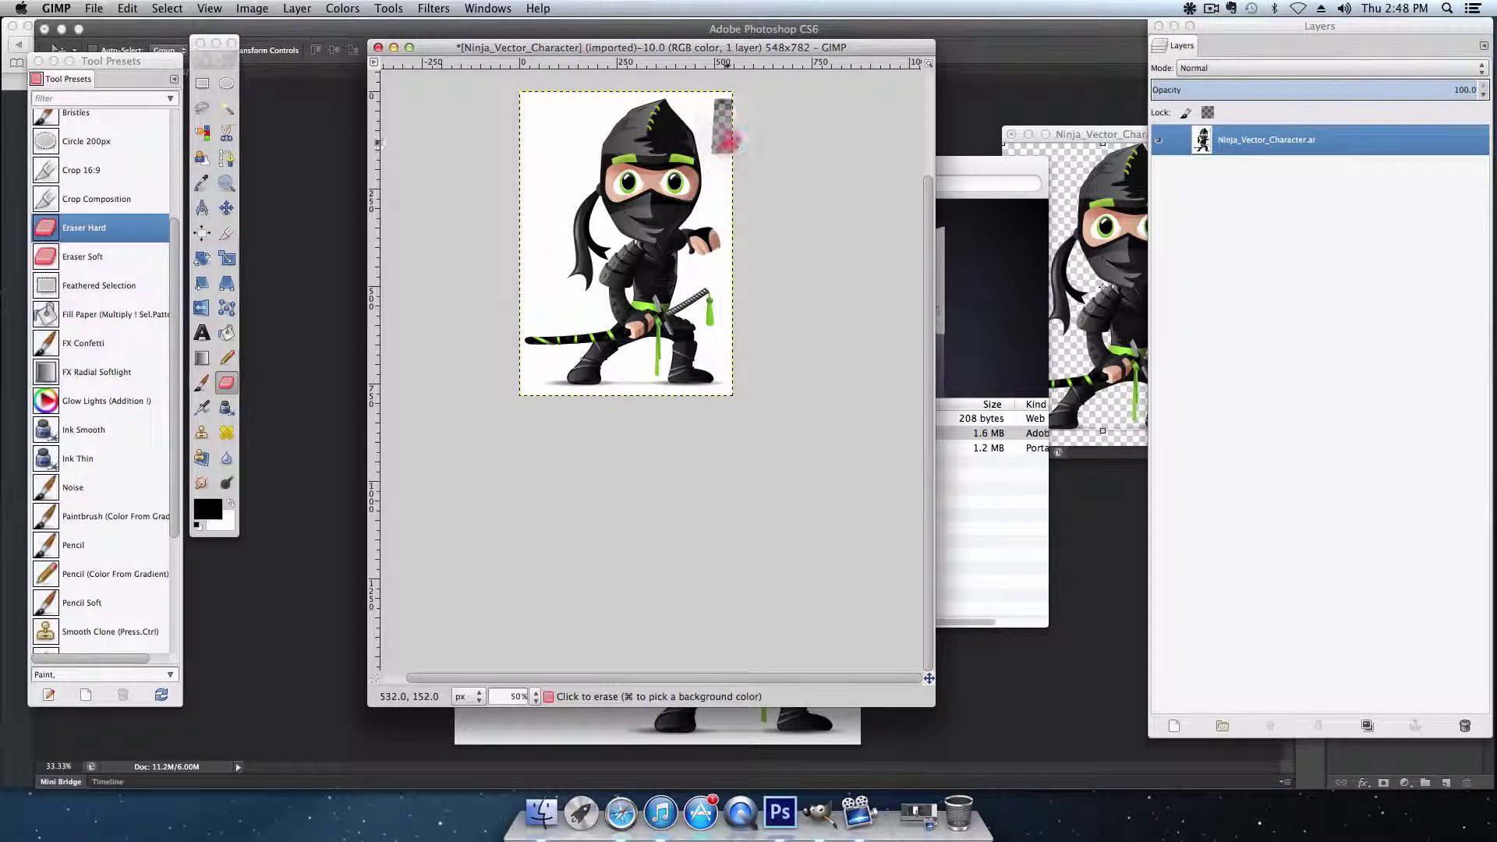
mouse_move(729, 140)
mouse_down()
mouse_move(733, 116)
mouse_move(725, 126)
mouse_up()
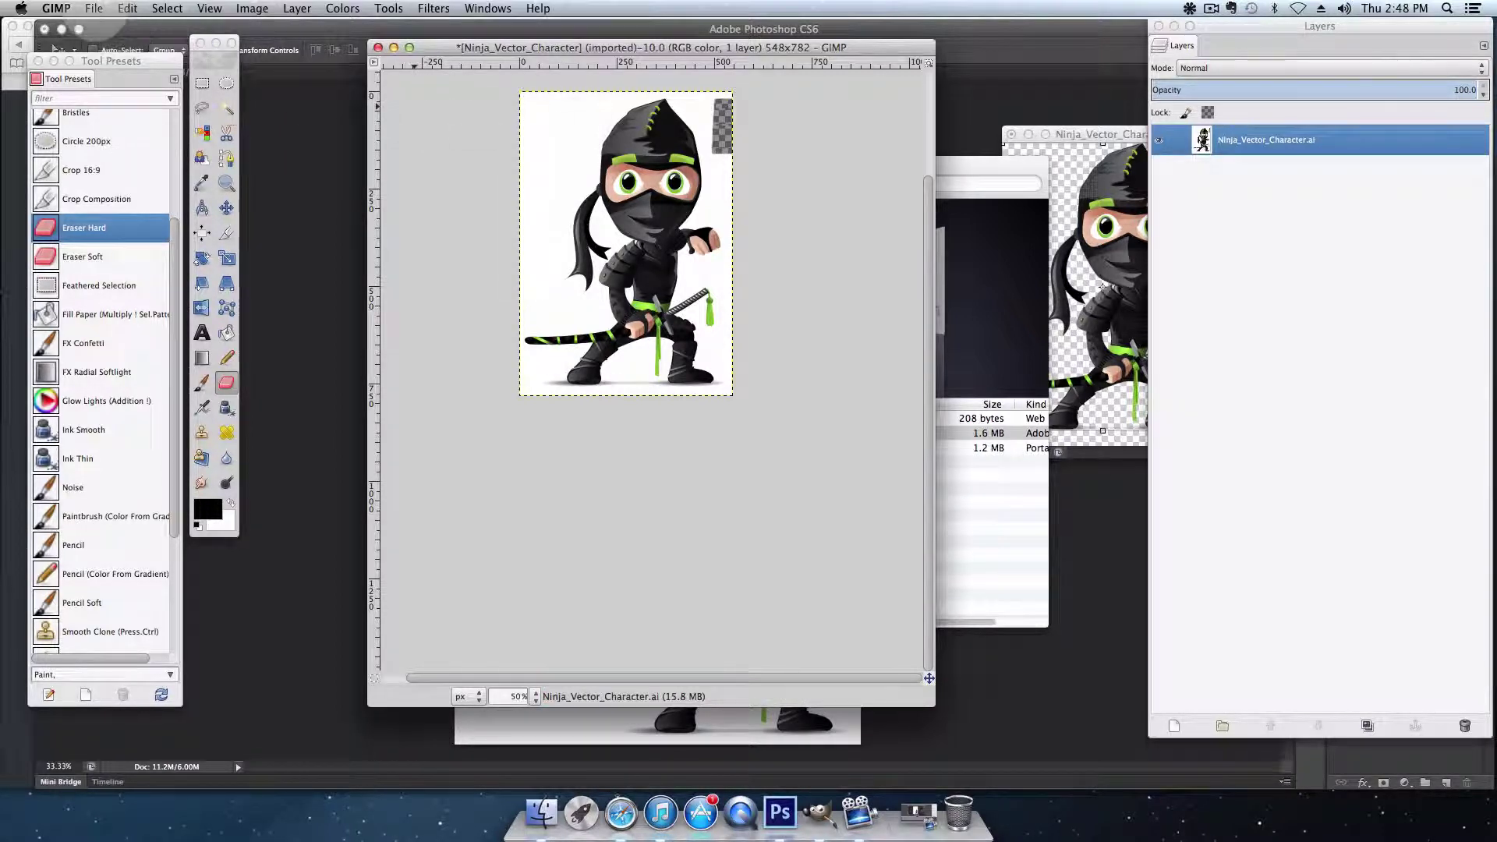
- Switch to Safari, bring up the Clipping Magic page and open the uploaded ninja image in its editor
click(93, 7)
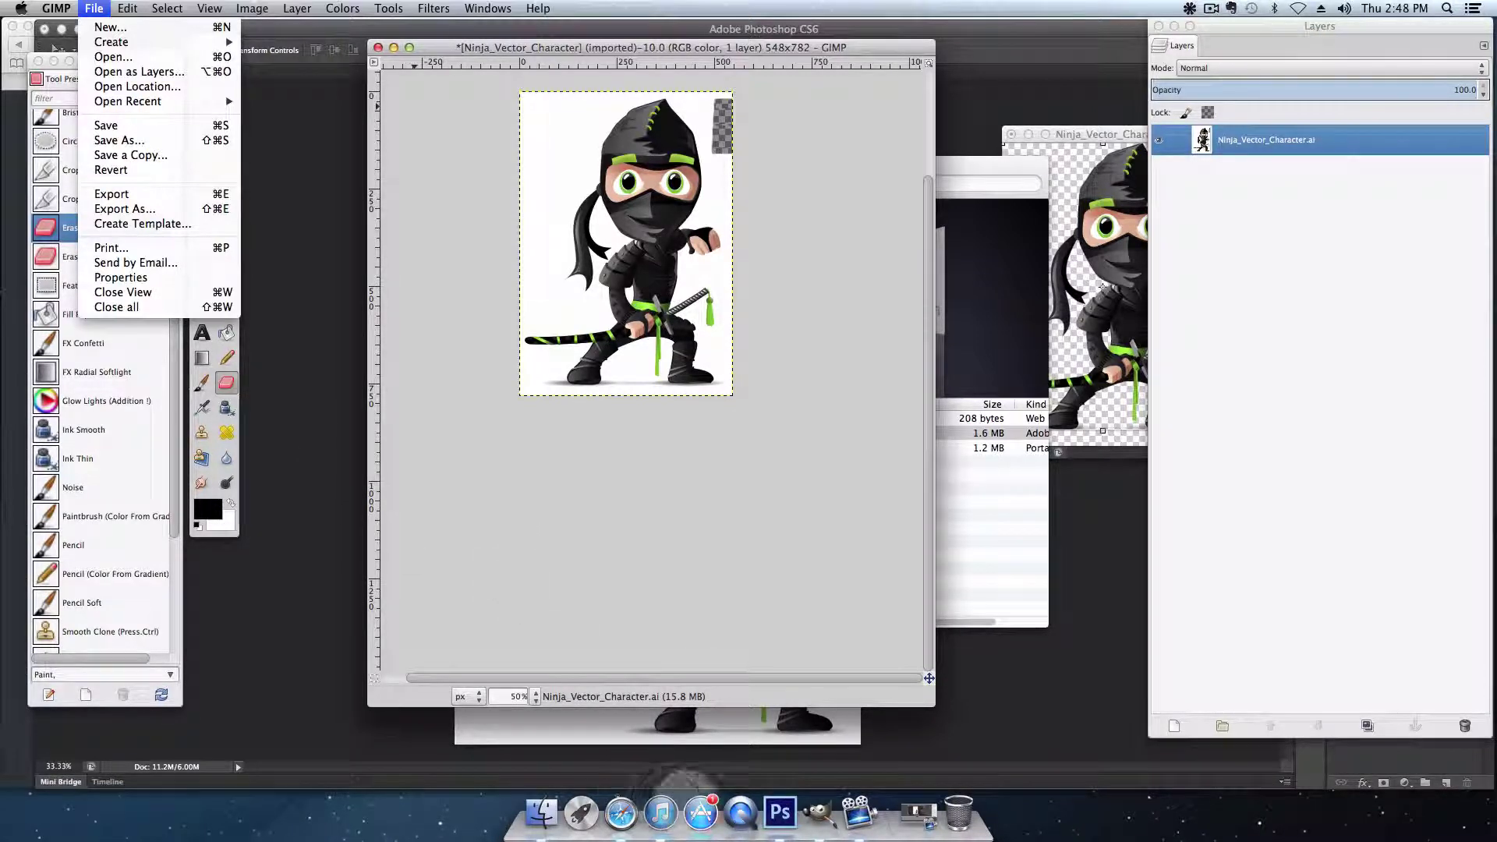
click(622, 813)
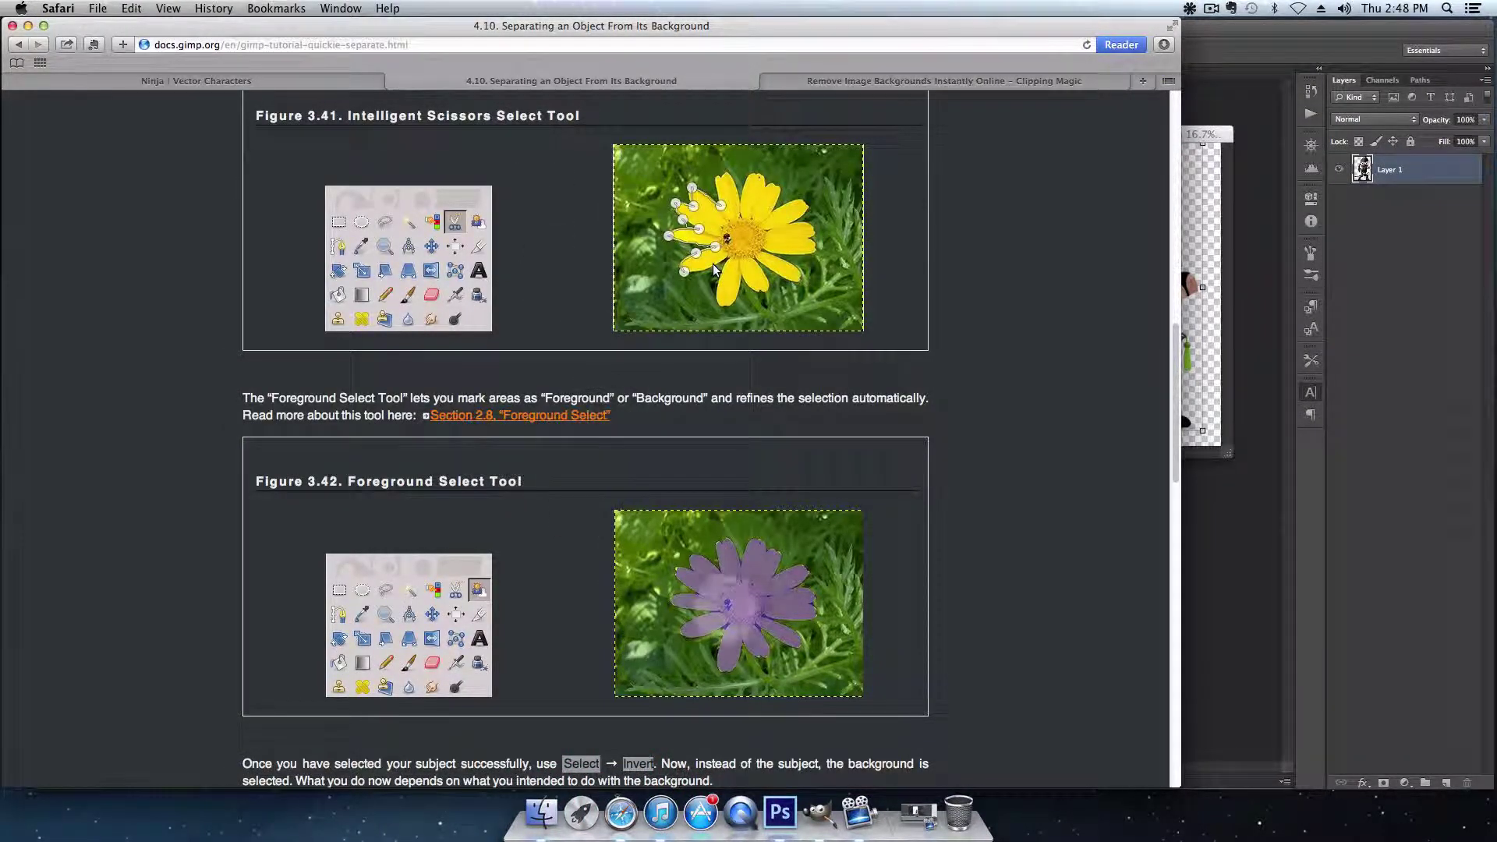
drag(1171, 344, 1171, 206)
click(835, 78)
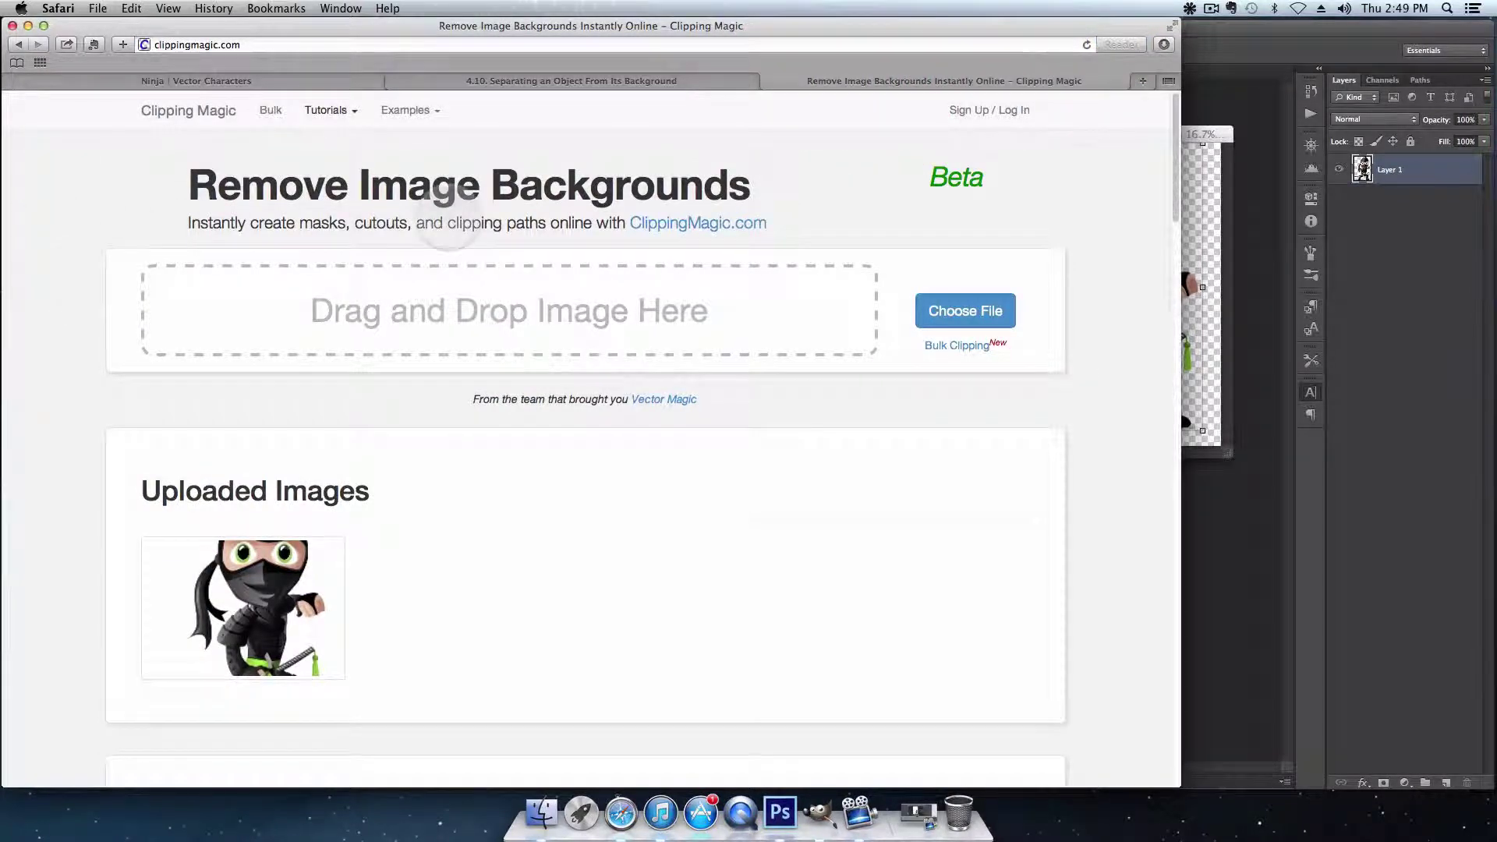
mouse_move(269, 593)
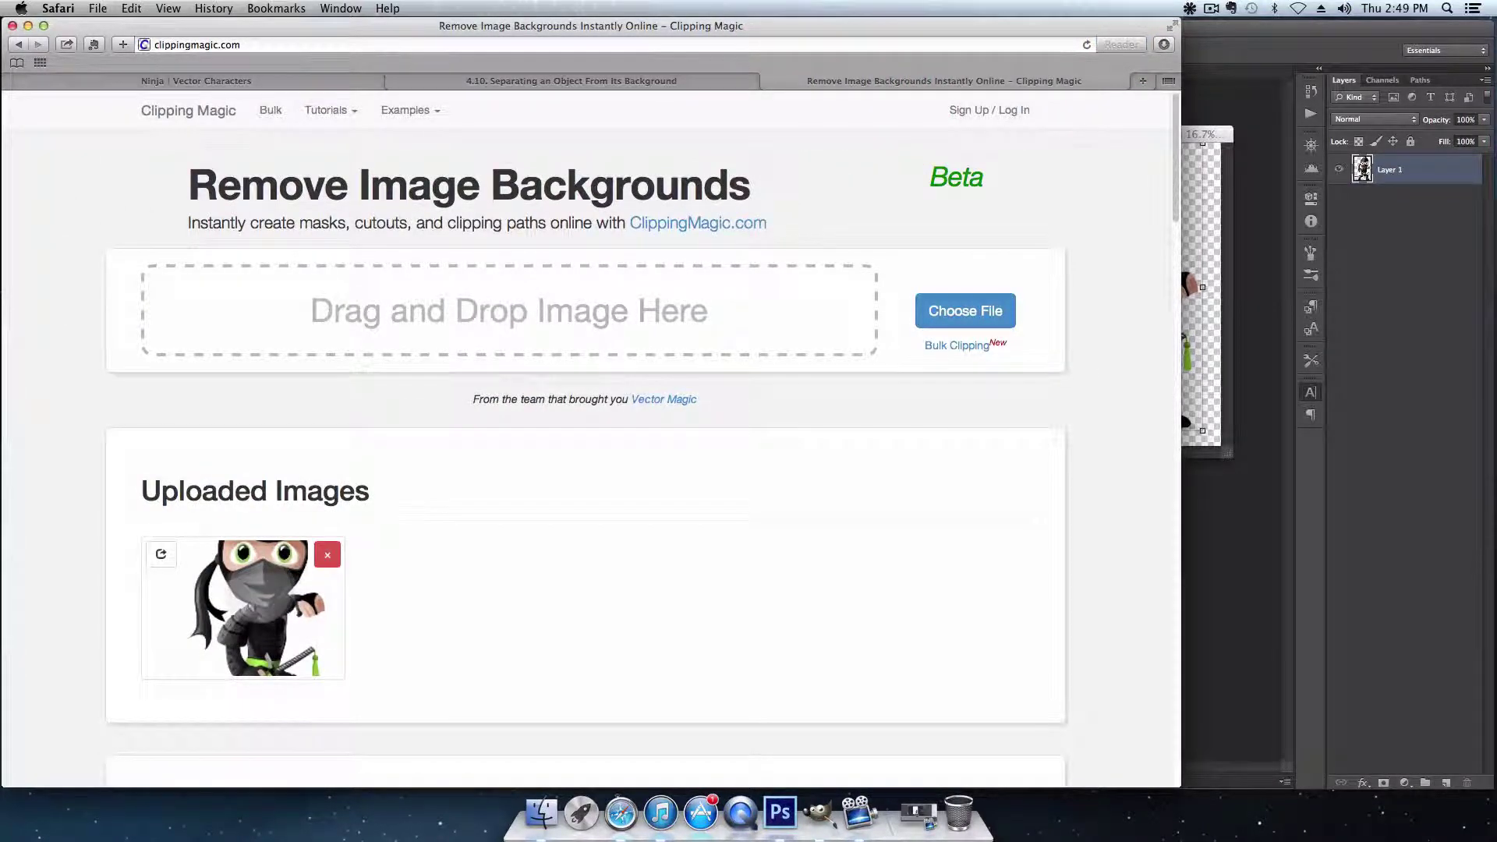
scroll(601, 551, down, 4)
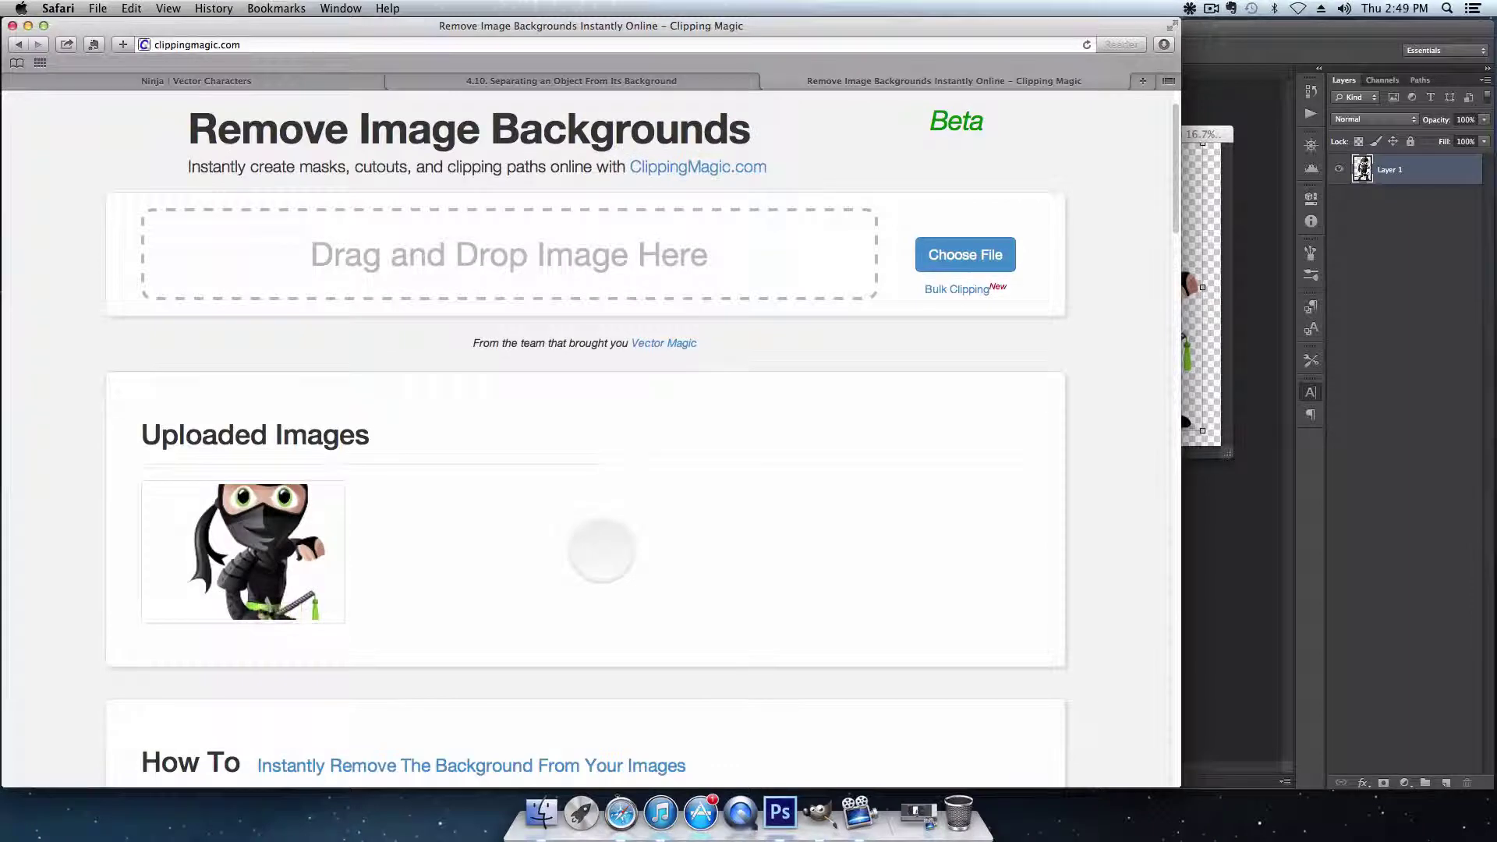
scroll(601, 551, down, 4)
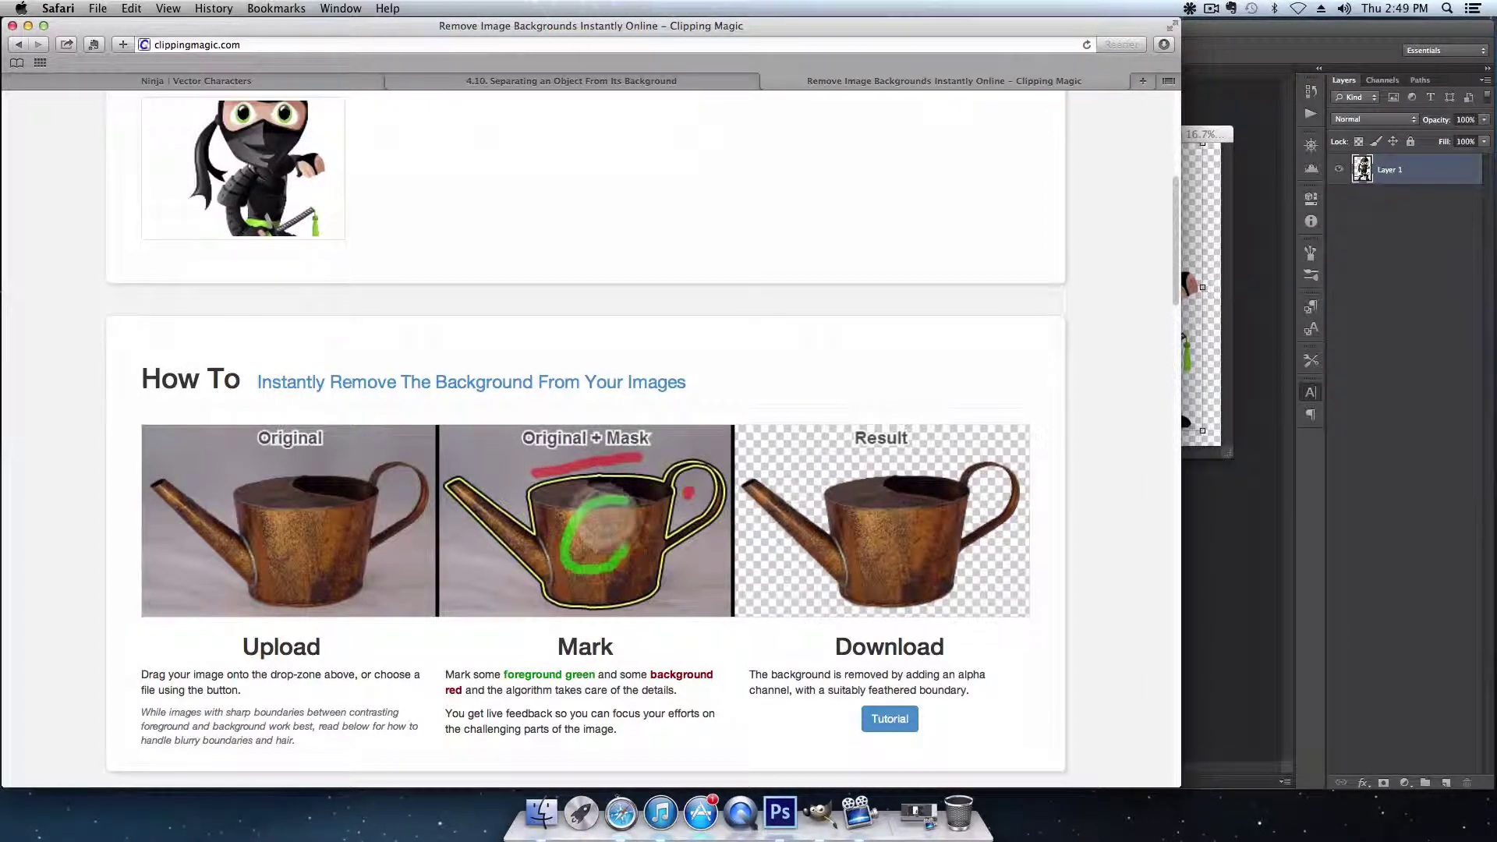
scroll(312, 351, up, 4)
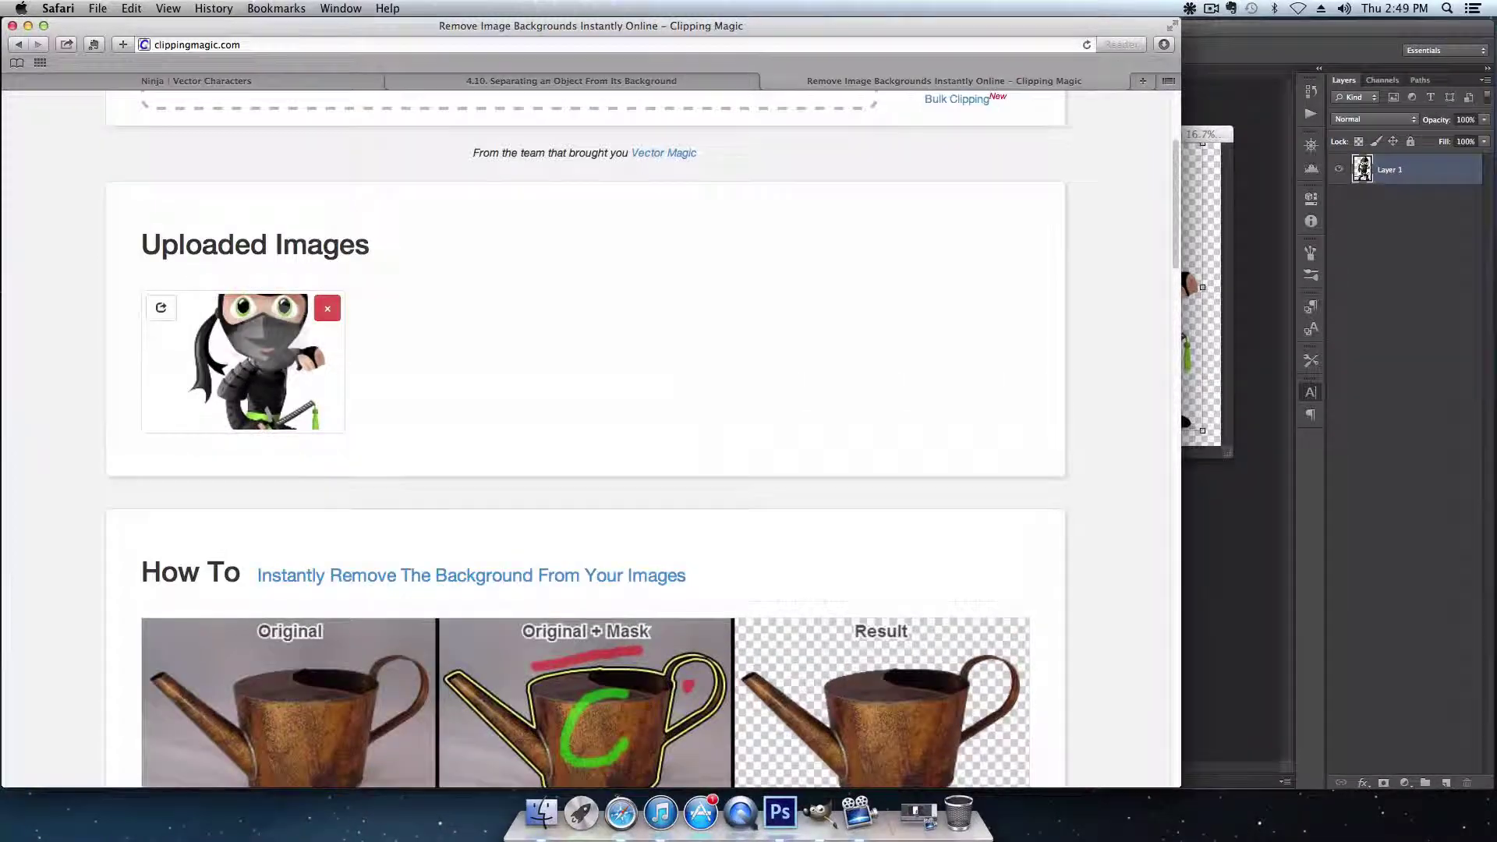
click(265, 343)
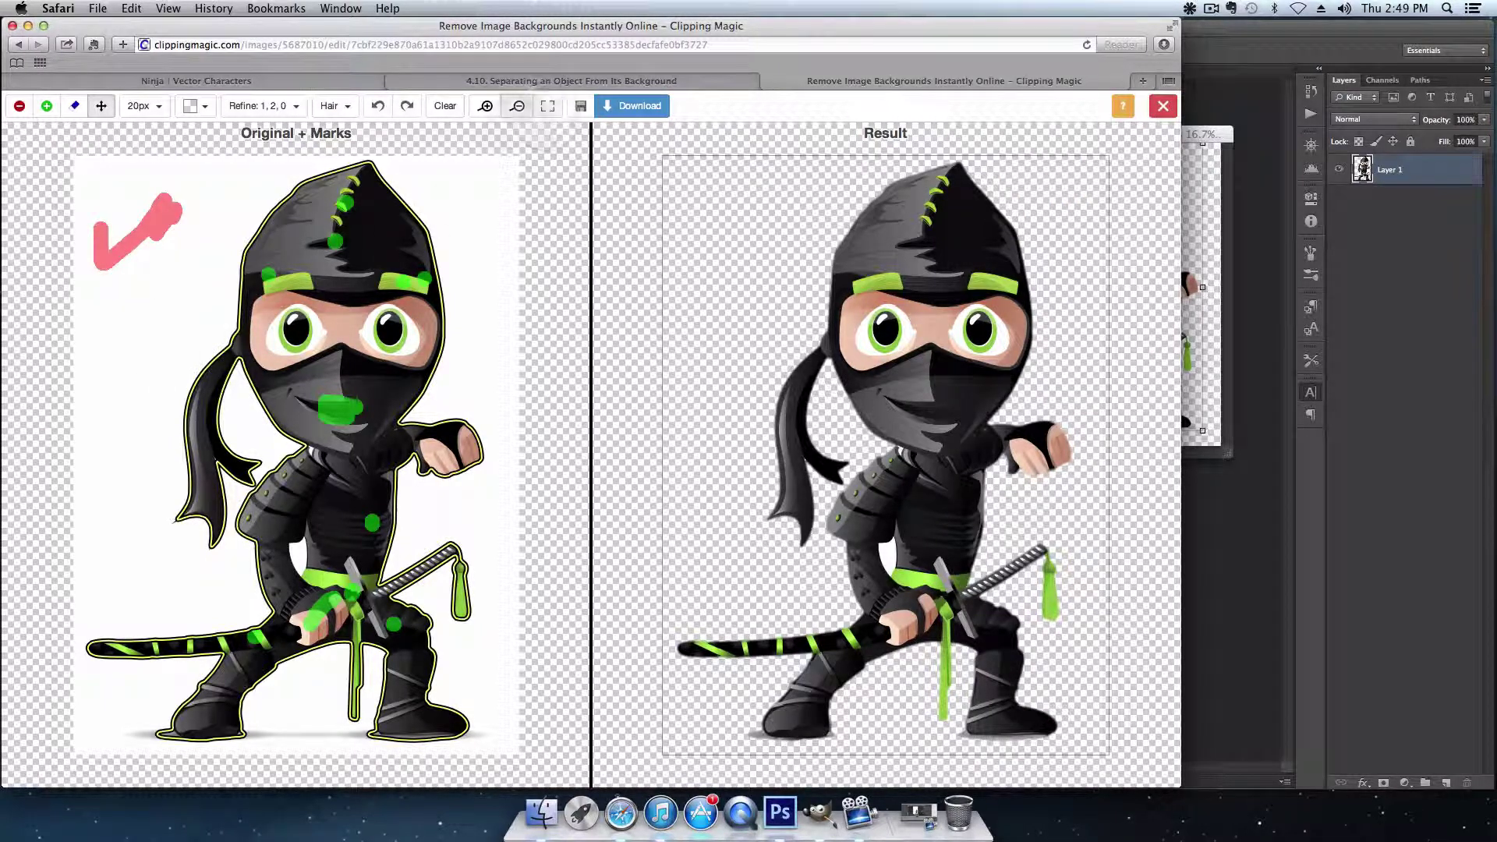
- Clear the existing marks and paint green foreground marks over the ninja's hood, eyes, mask, torso, sword hand and upper legs
click(444, 106)
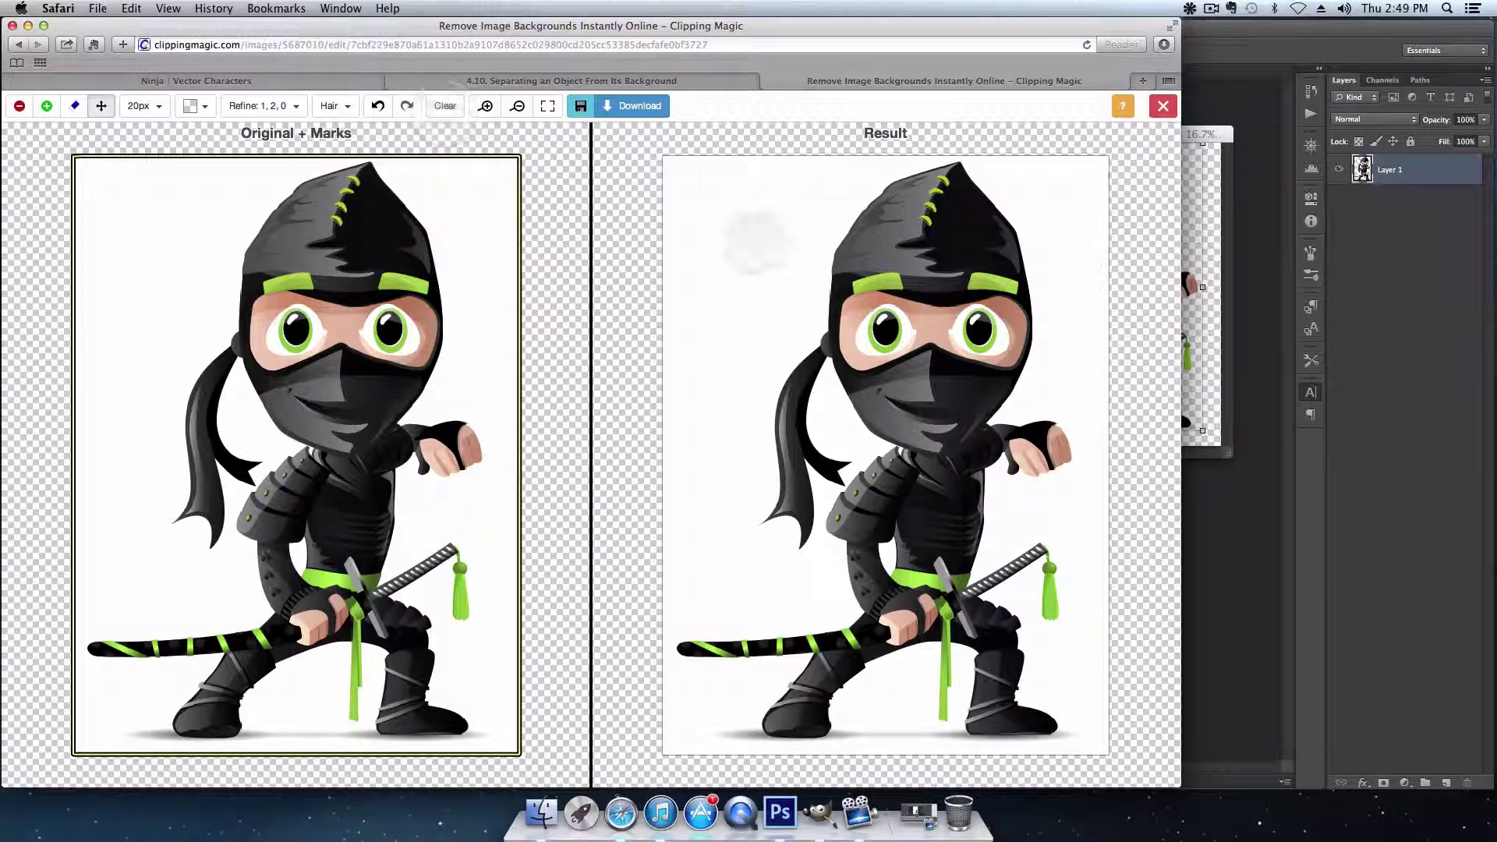
click(47, 106)
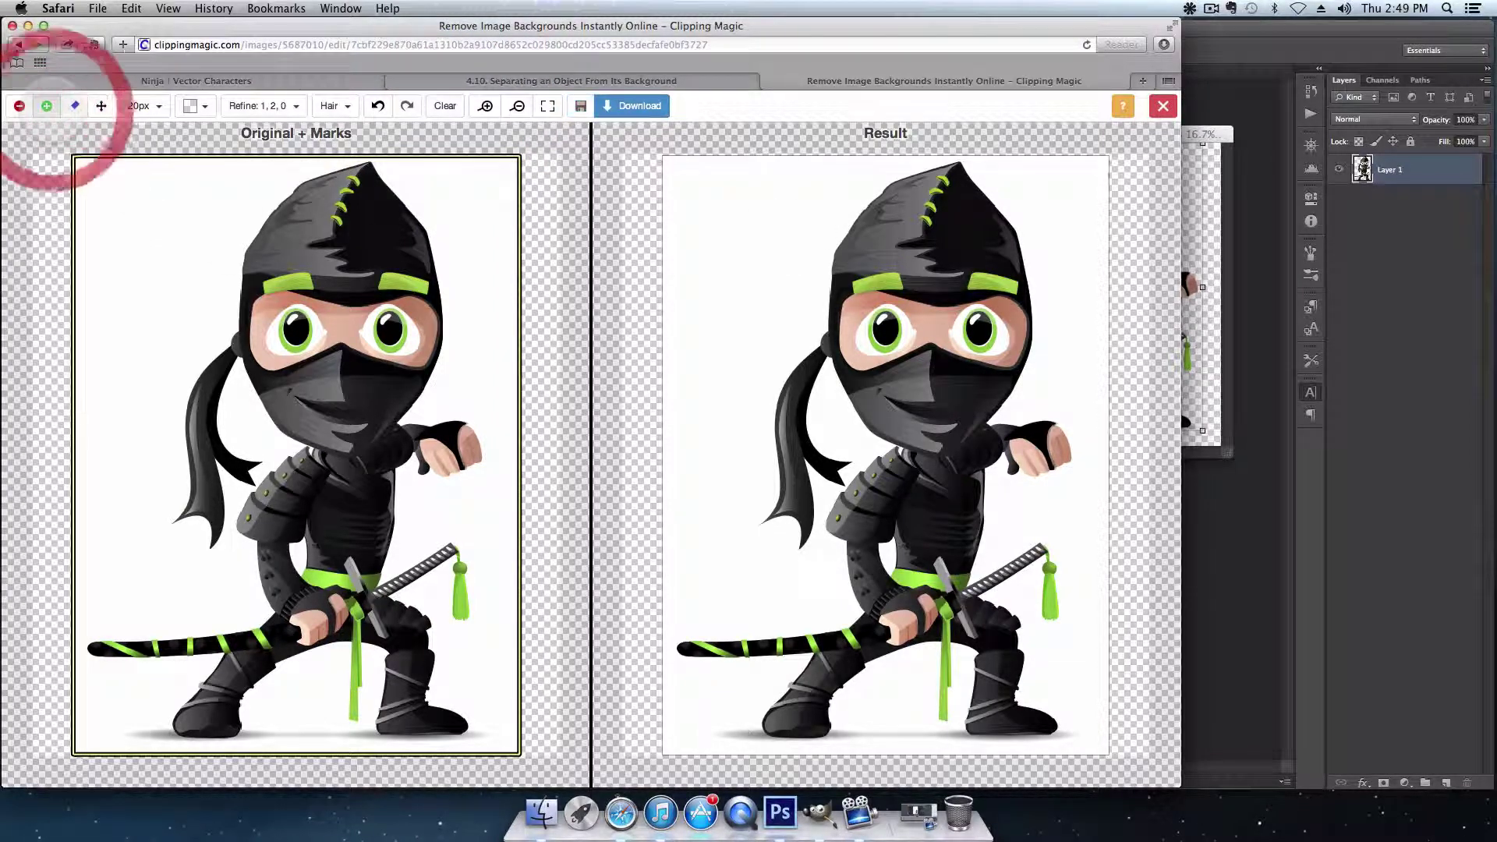
drag(312, 254, 355, 259)
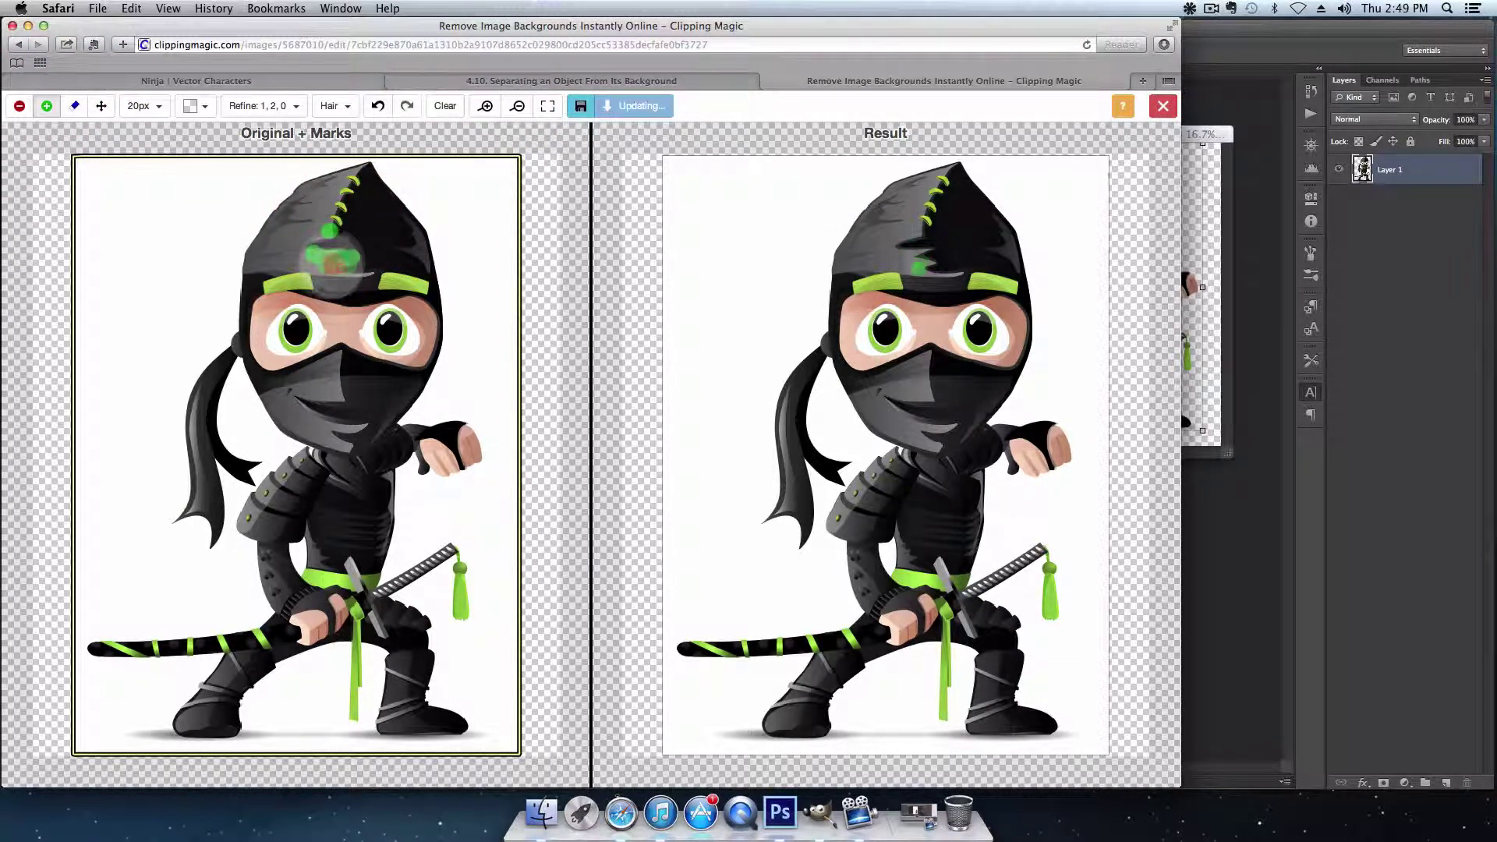
mouse_move(321, 322)
mouse_down()
mouse_move(339, 382)
mouse_move(371, 354)
mouse_up()
drag(363, 409, 334, 433)
mouse_move(363, 503)
mouse_down()
mouse_move(335, 524)
mouse_move(359, 538)
mouse_move(344, 468)
mouse_move(363, 545)
mouse_up()
drag(347, 600, 265, 648)
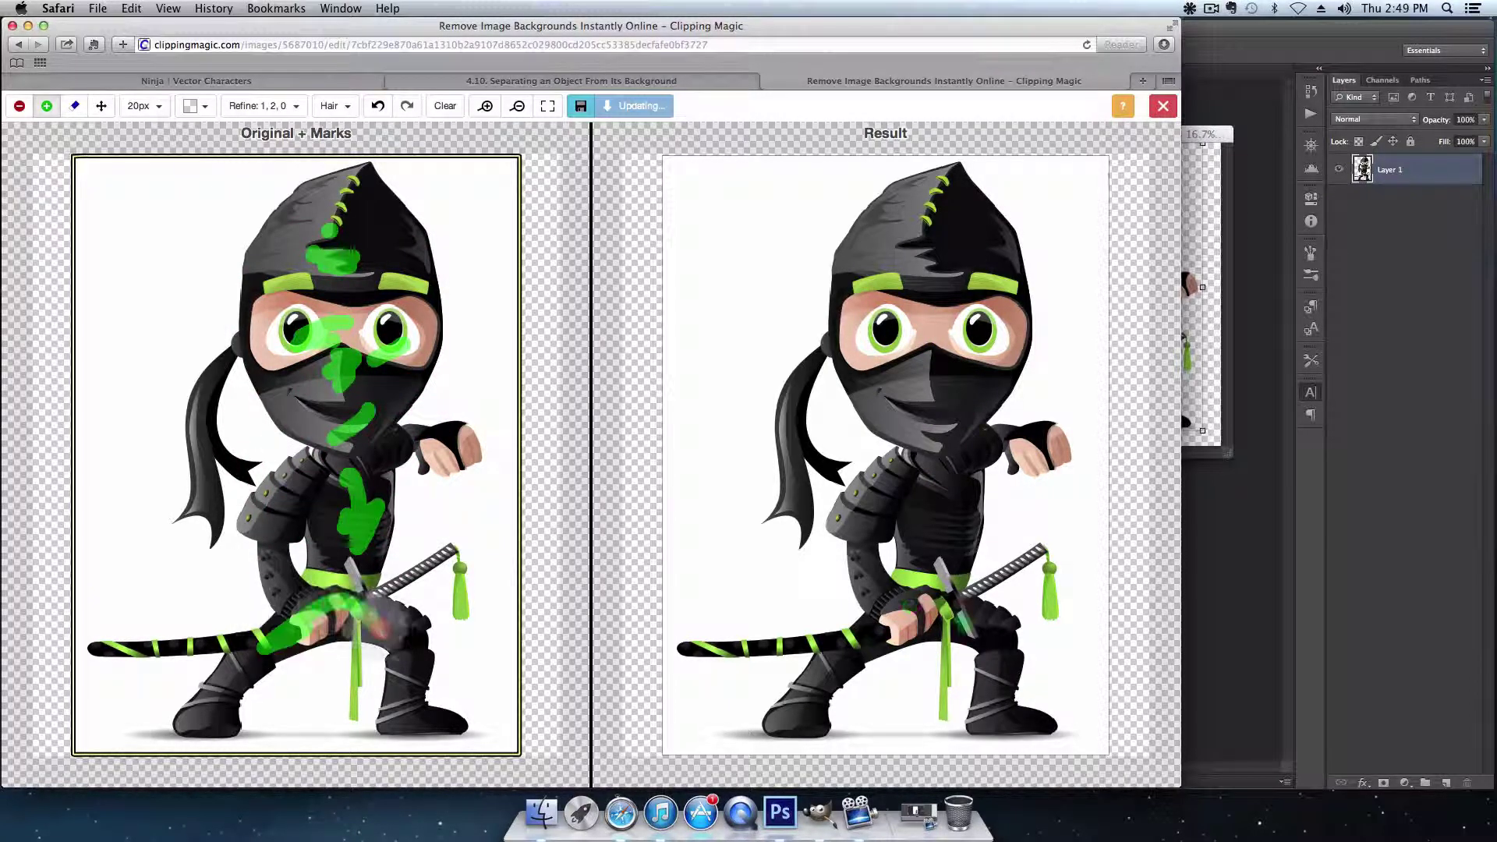
drag(366, 622, 400, 624)
- Mark the white area beside the ninja's hood as red background and the ground shadow between the feet as green foreground
click(20, 105)
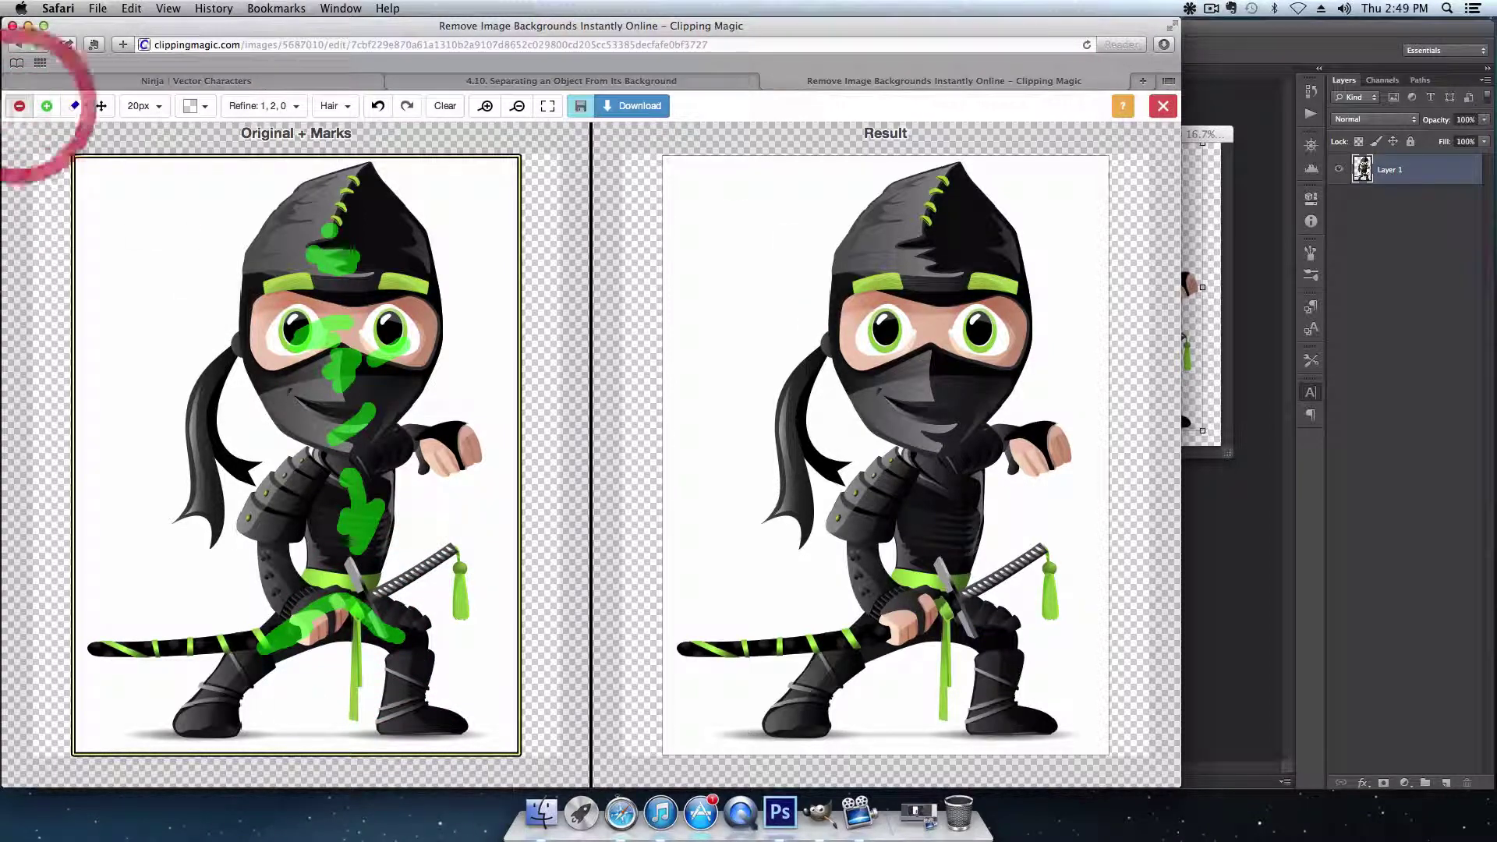
mouse_move(134, 251)
mouse_down()
mouse_move(149, 280)
mouse_move(121, 275)
mouse_up()
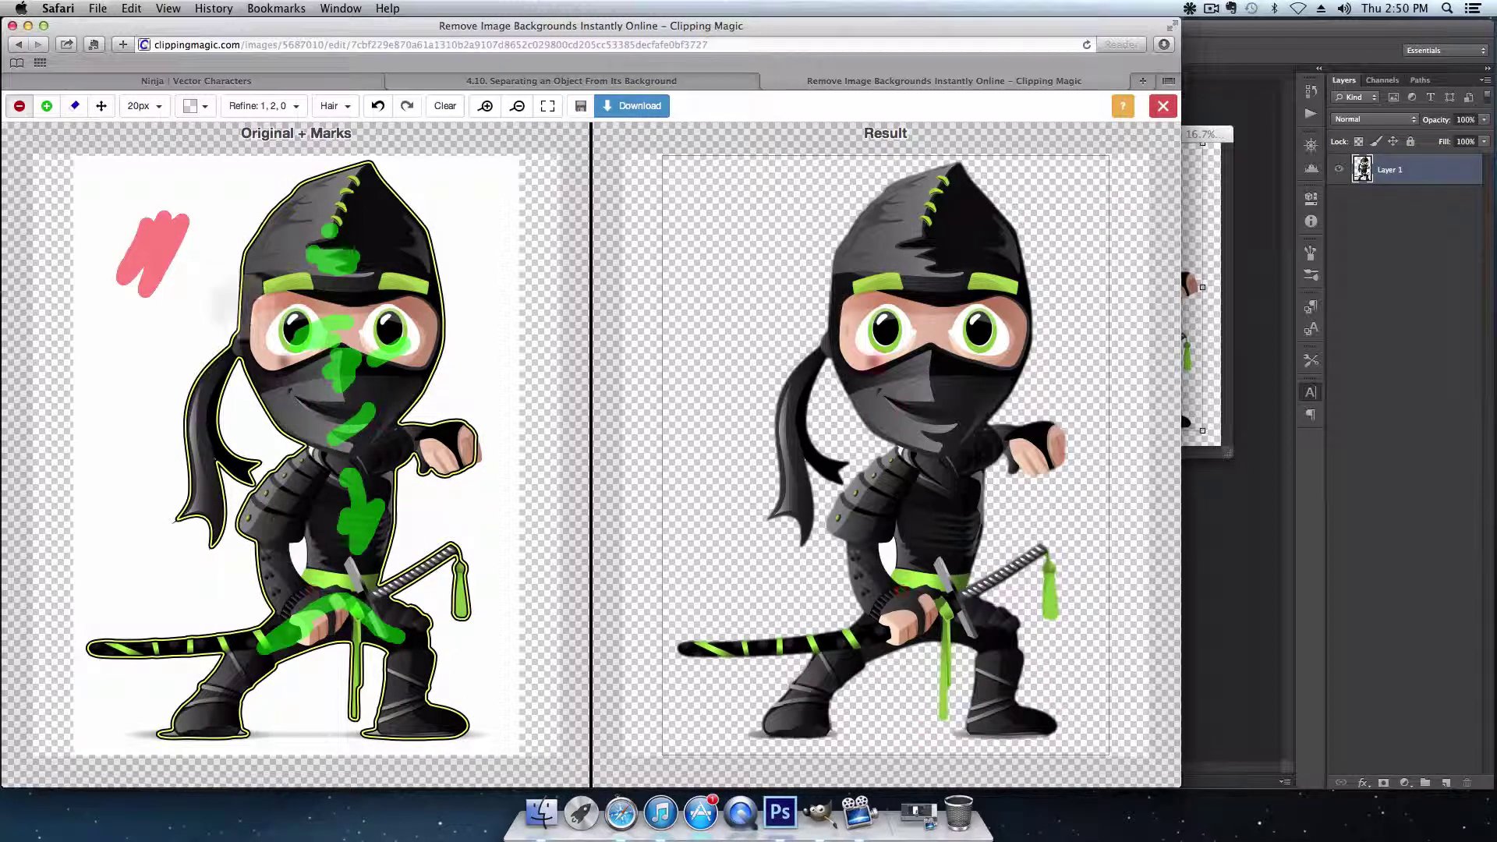
click(45, 105)
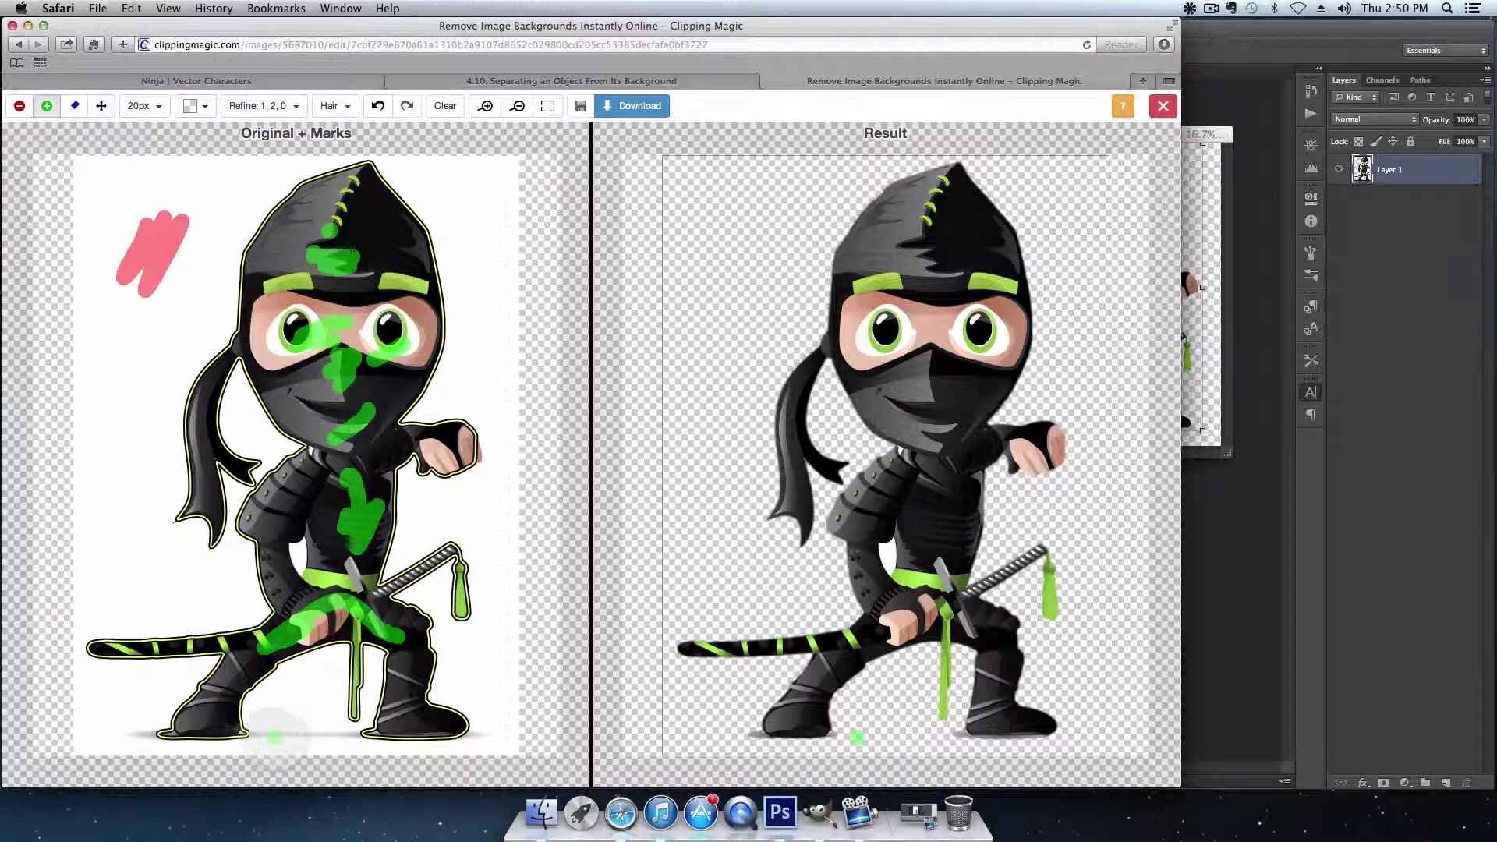
drag(268, 734, 339, 733)
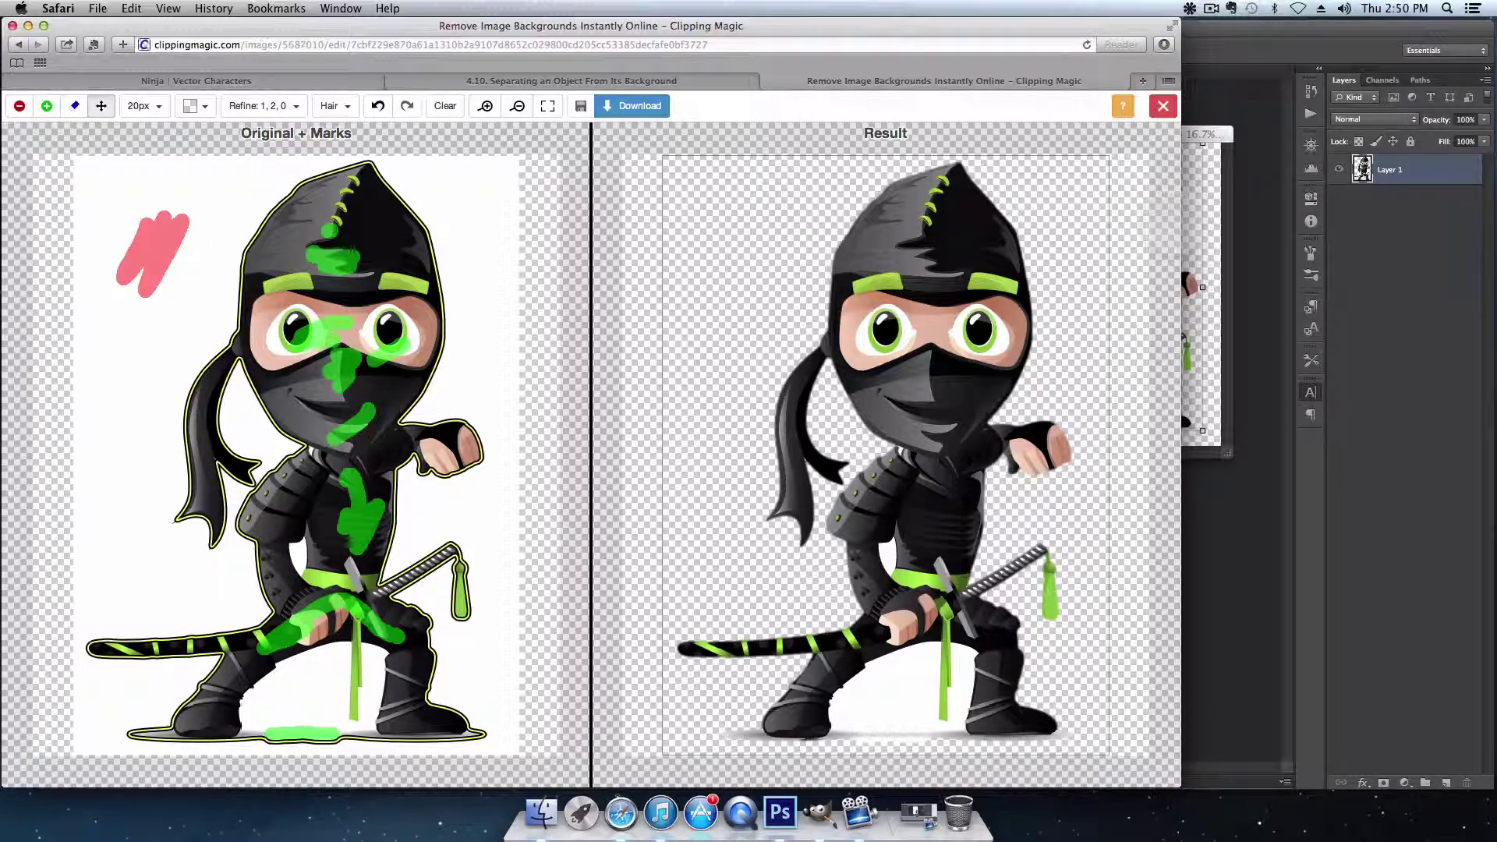
- Switch back to the cropped ninja image in GIMP
click(819, 811)
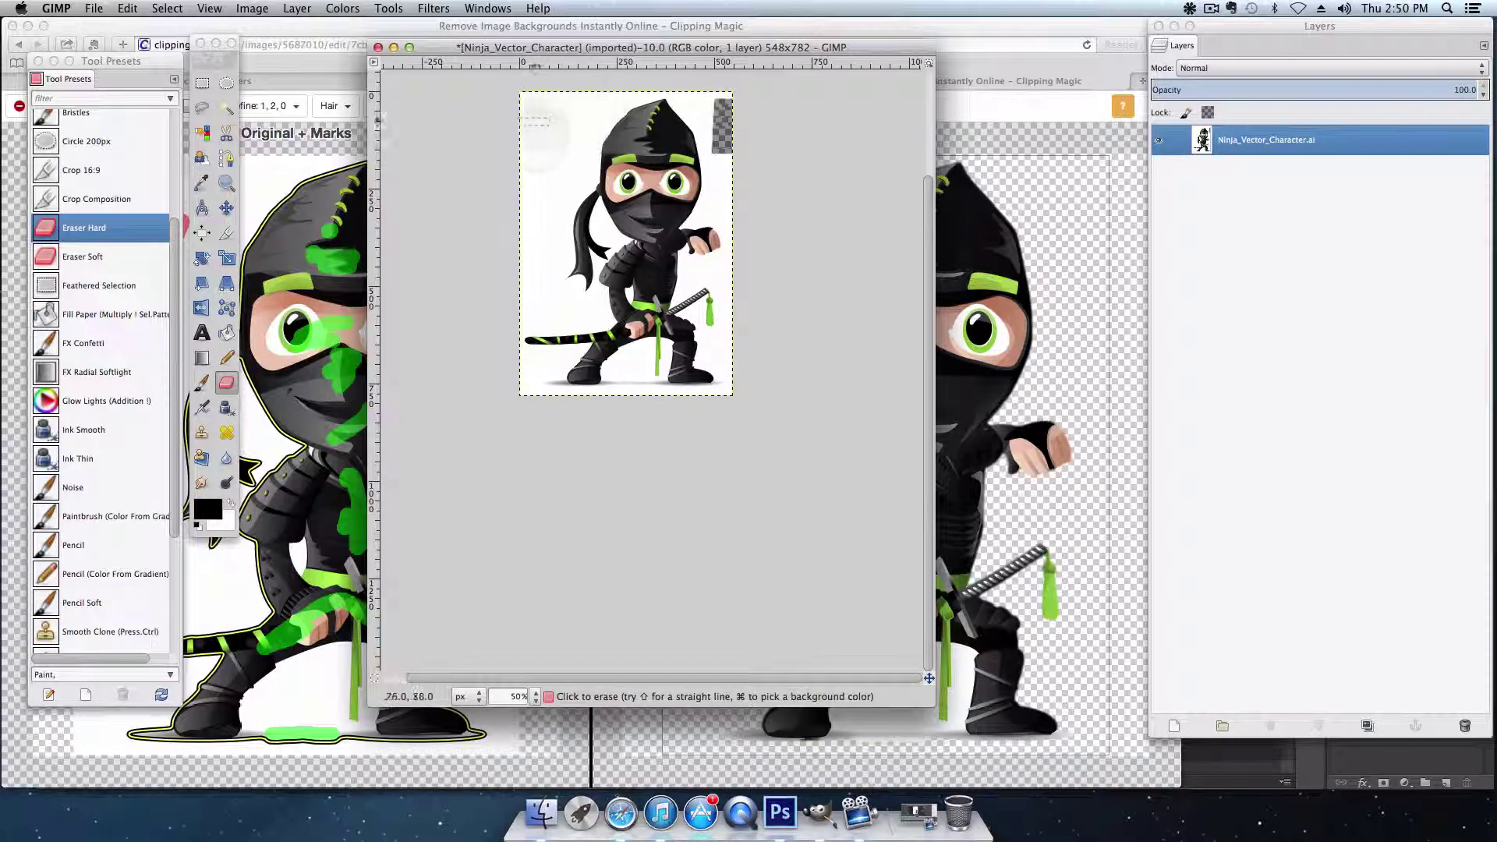
drag(546, 117, 623, 137)
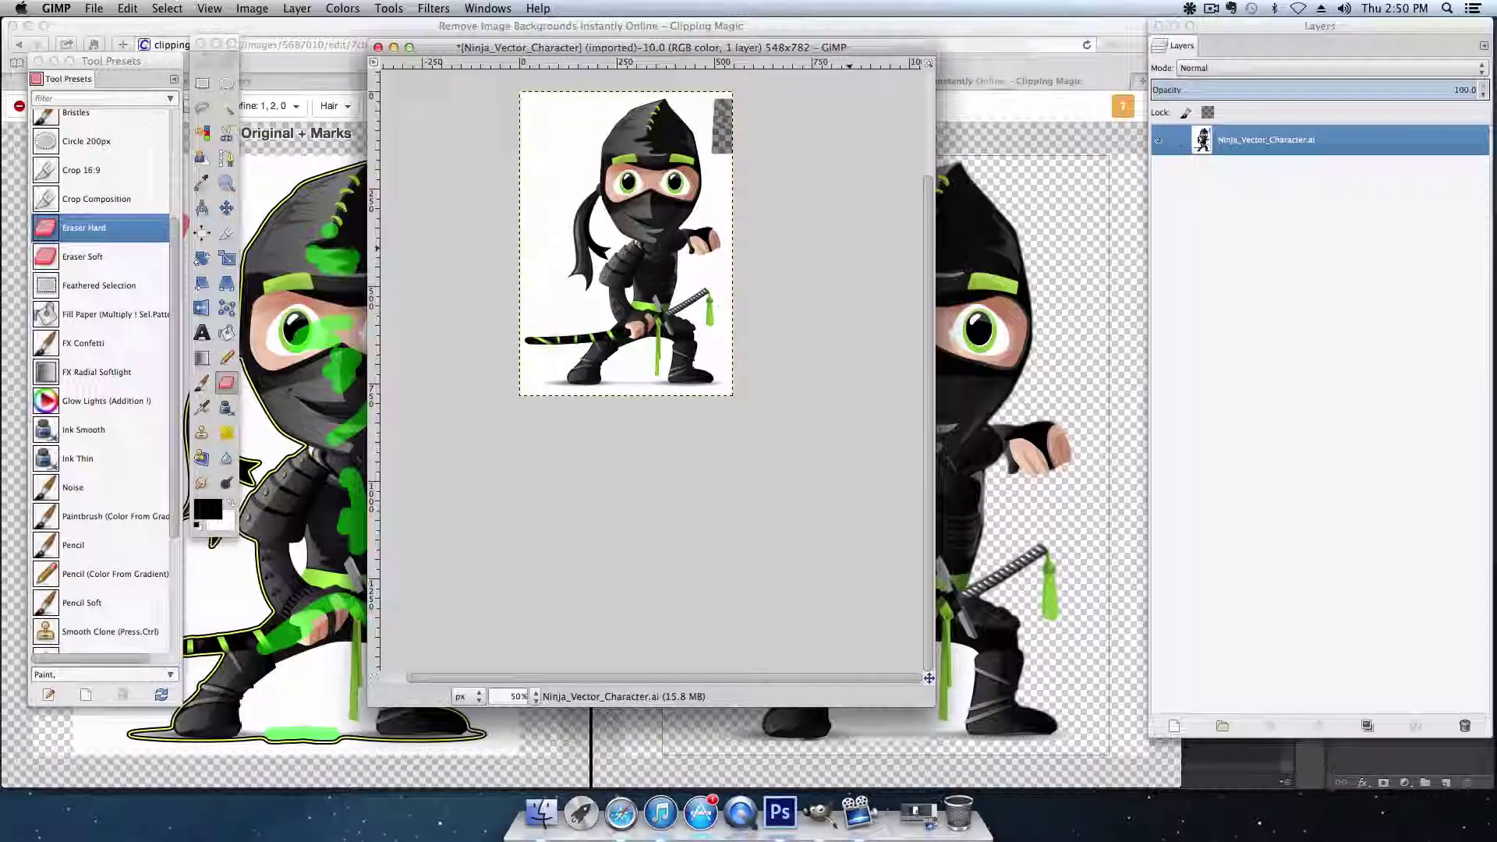